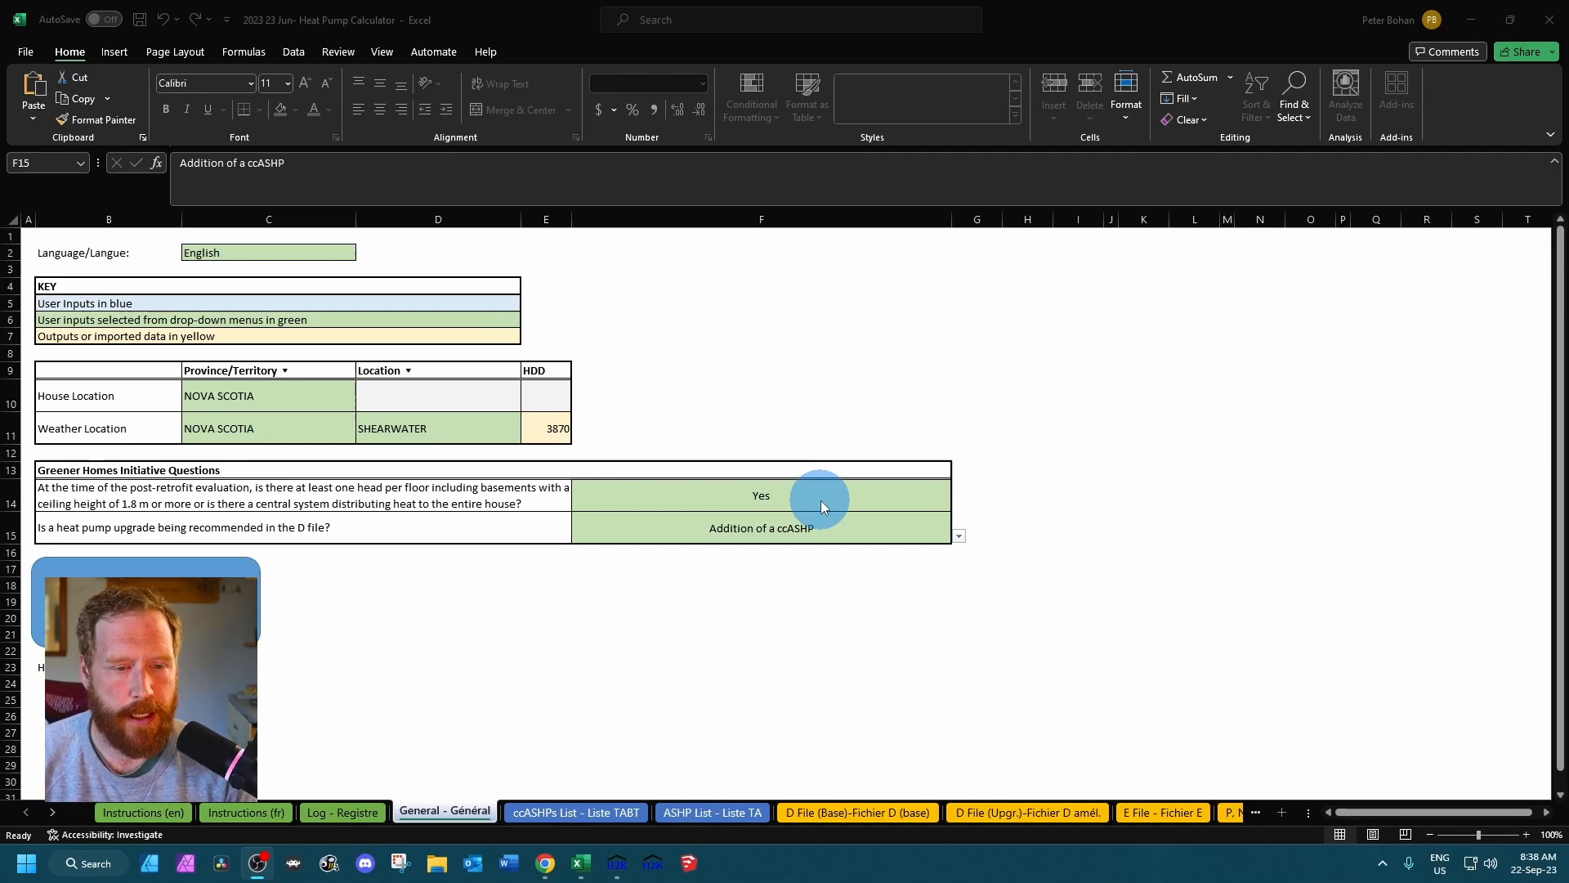
- Keep 'Addition of a ccASHP' as the heat pump upgrade answer
left_click(652, 536)
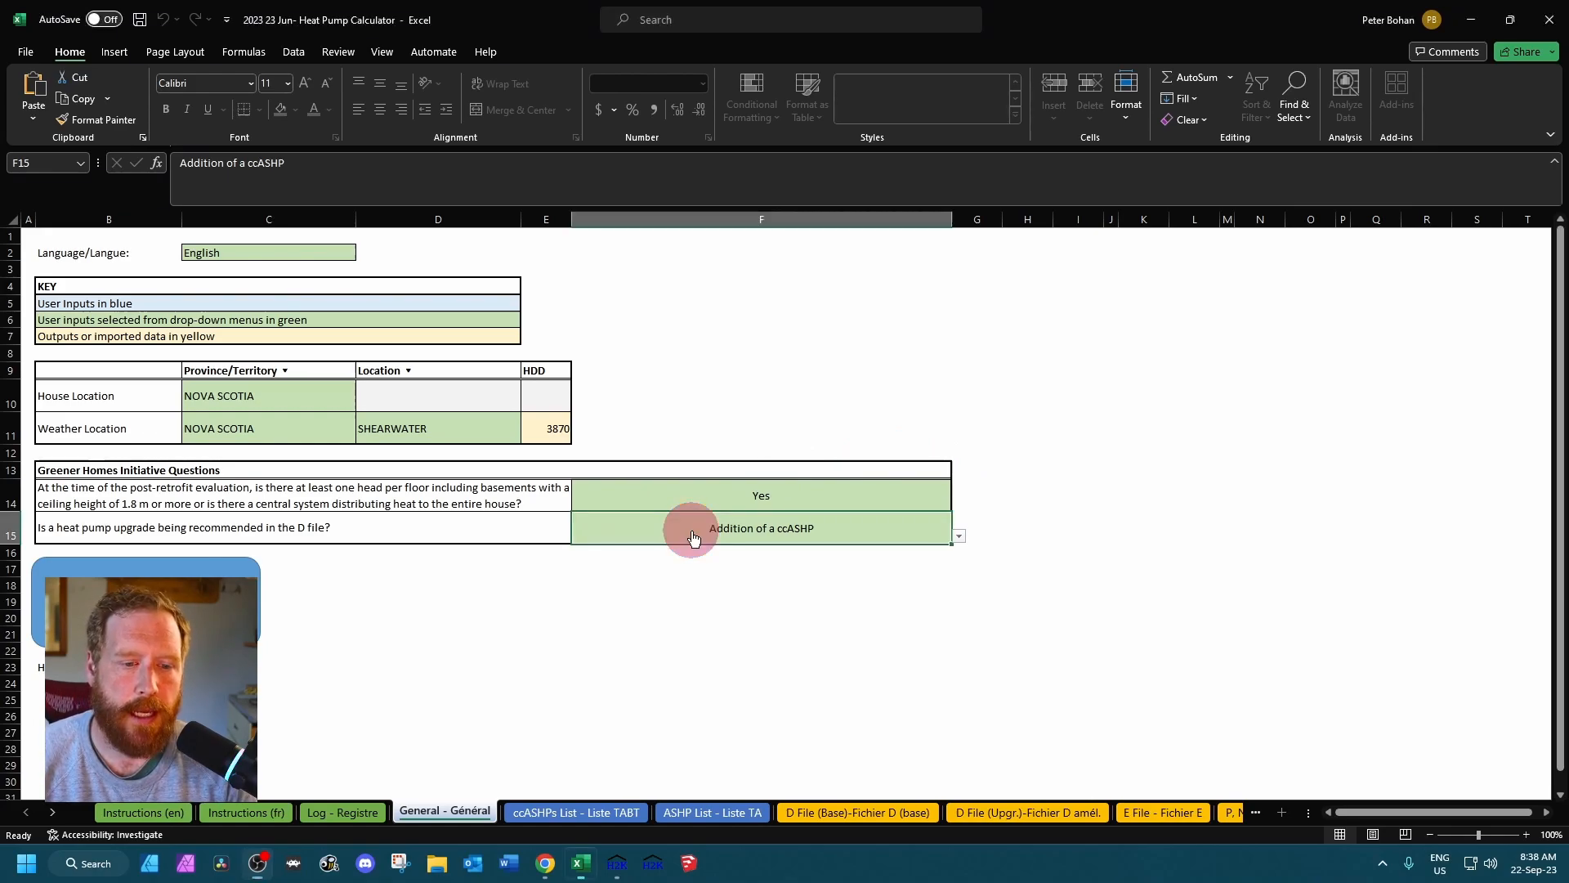
key("alt+Down")
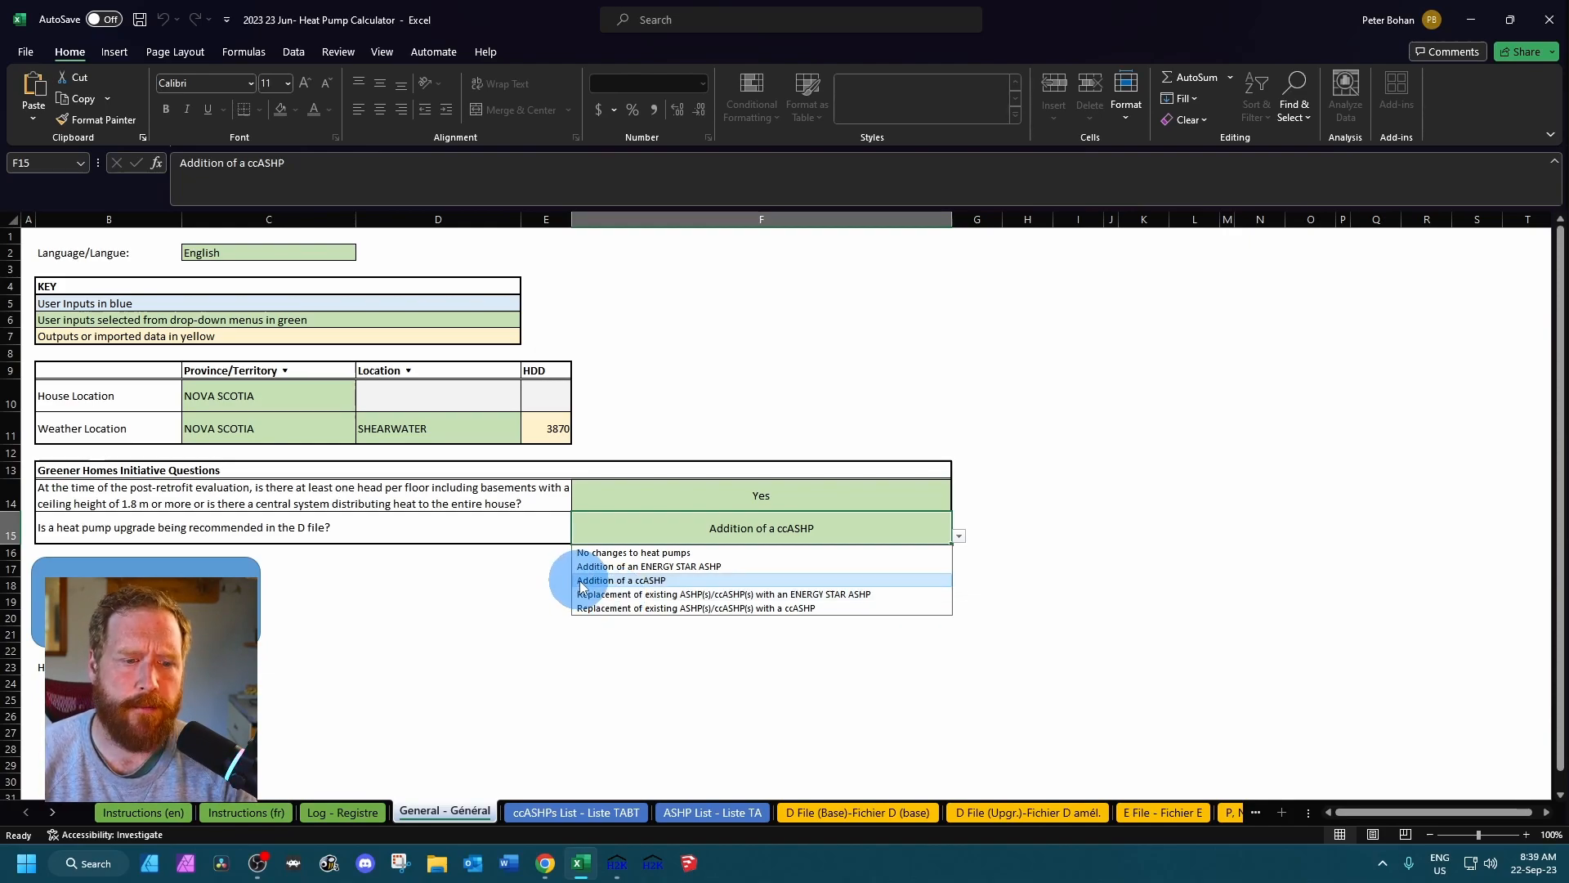
left_click(579, 582)
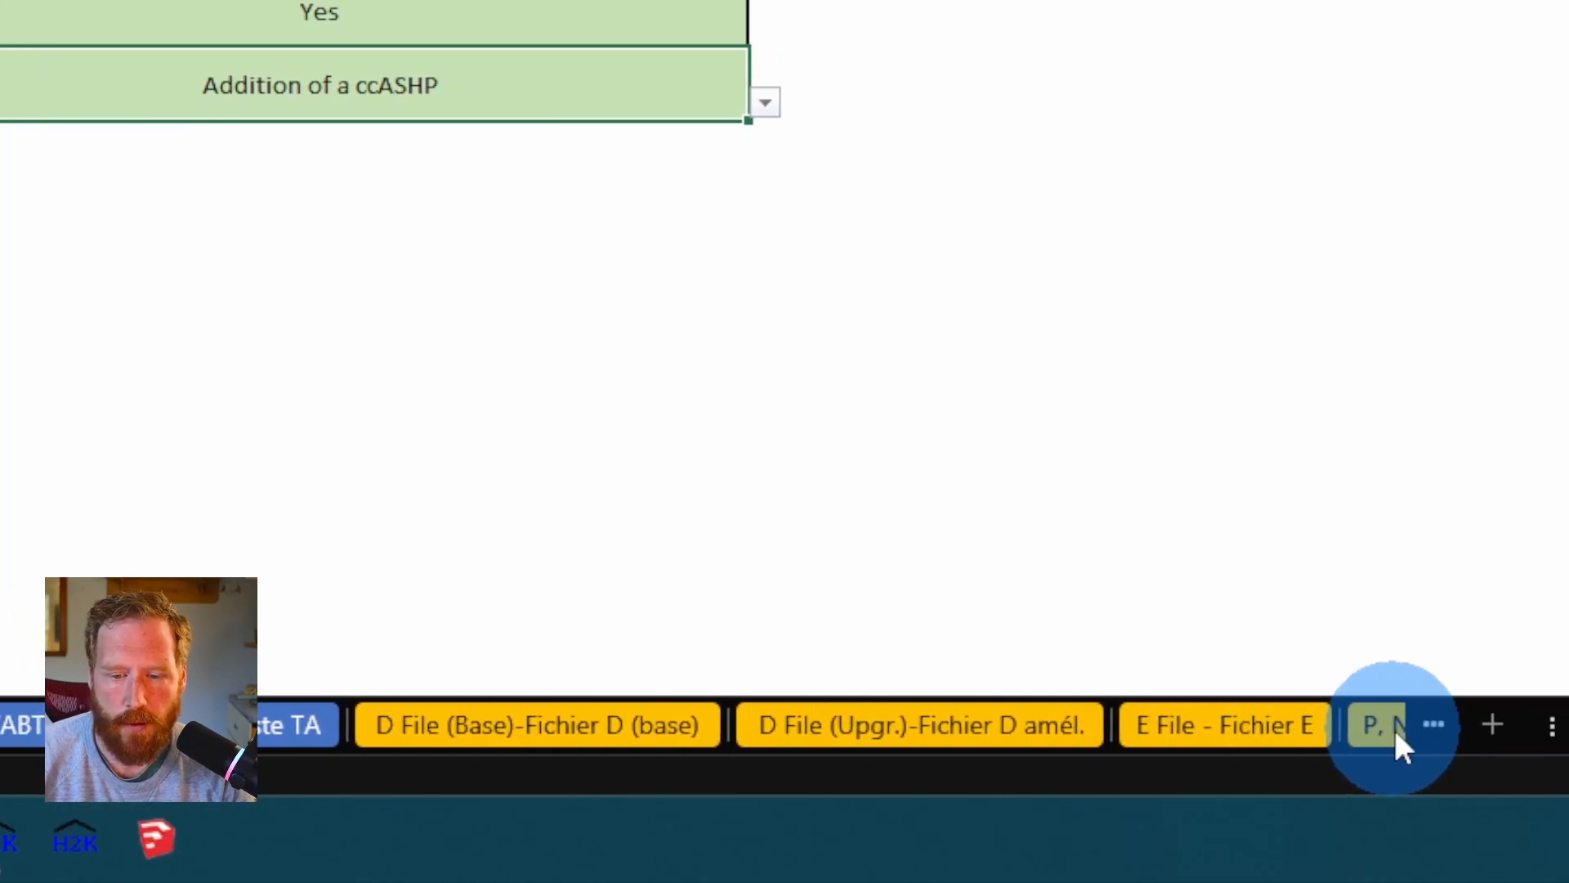
- Enter AHRI number 10399150 for ccASHP 1 on the ccASHPs List and import its LG product data
left_click(1372, 730)
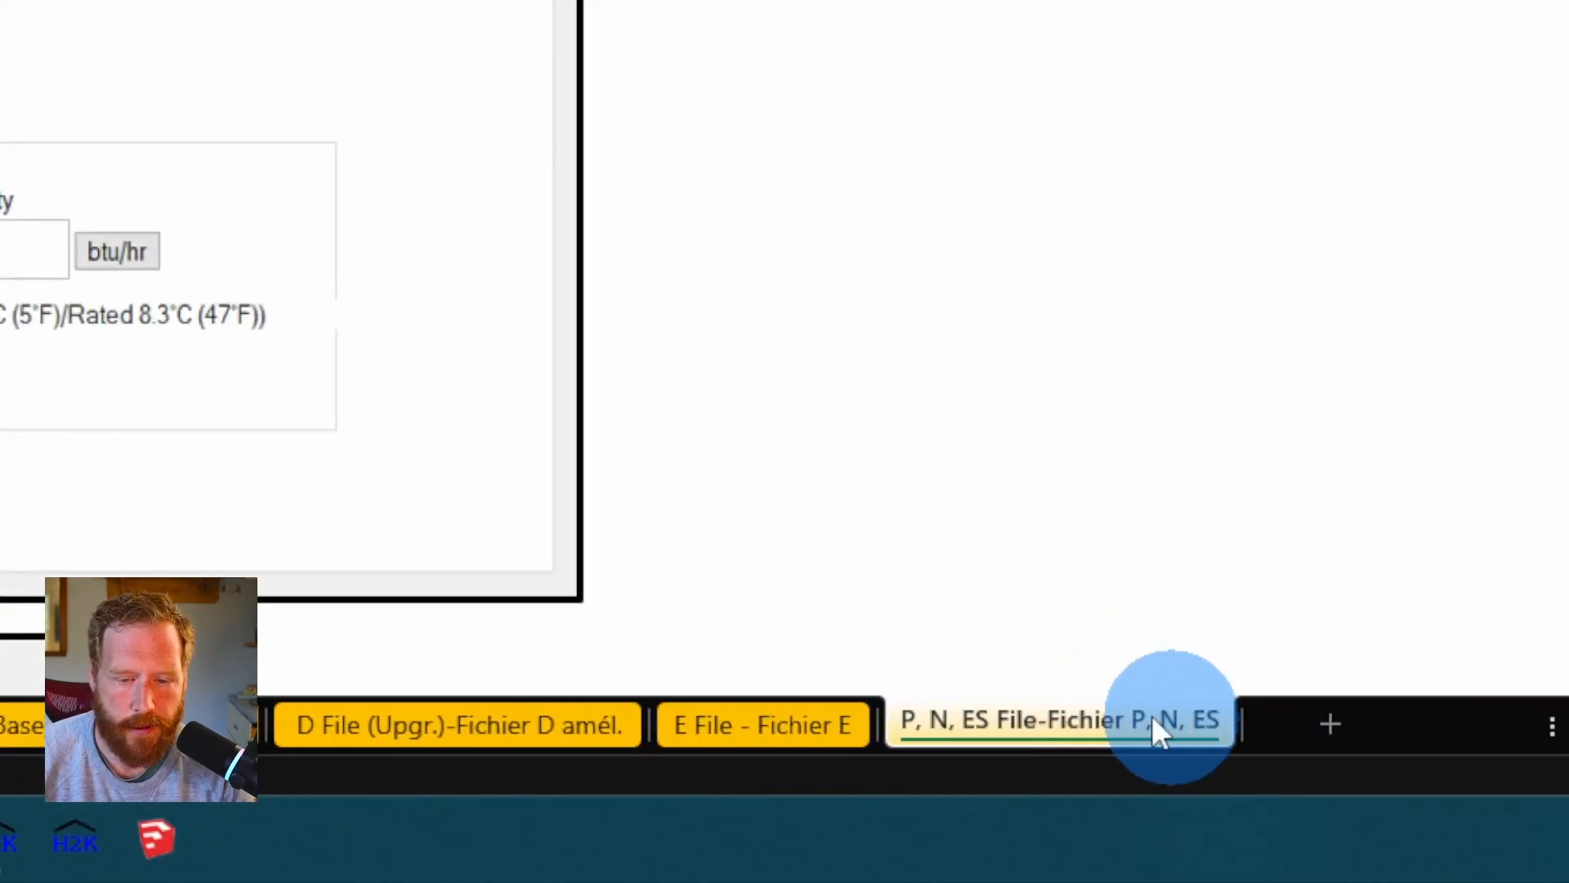
left_click(332, 713)
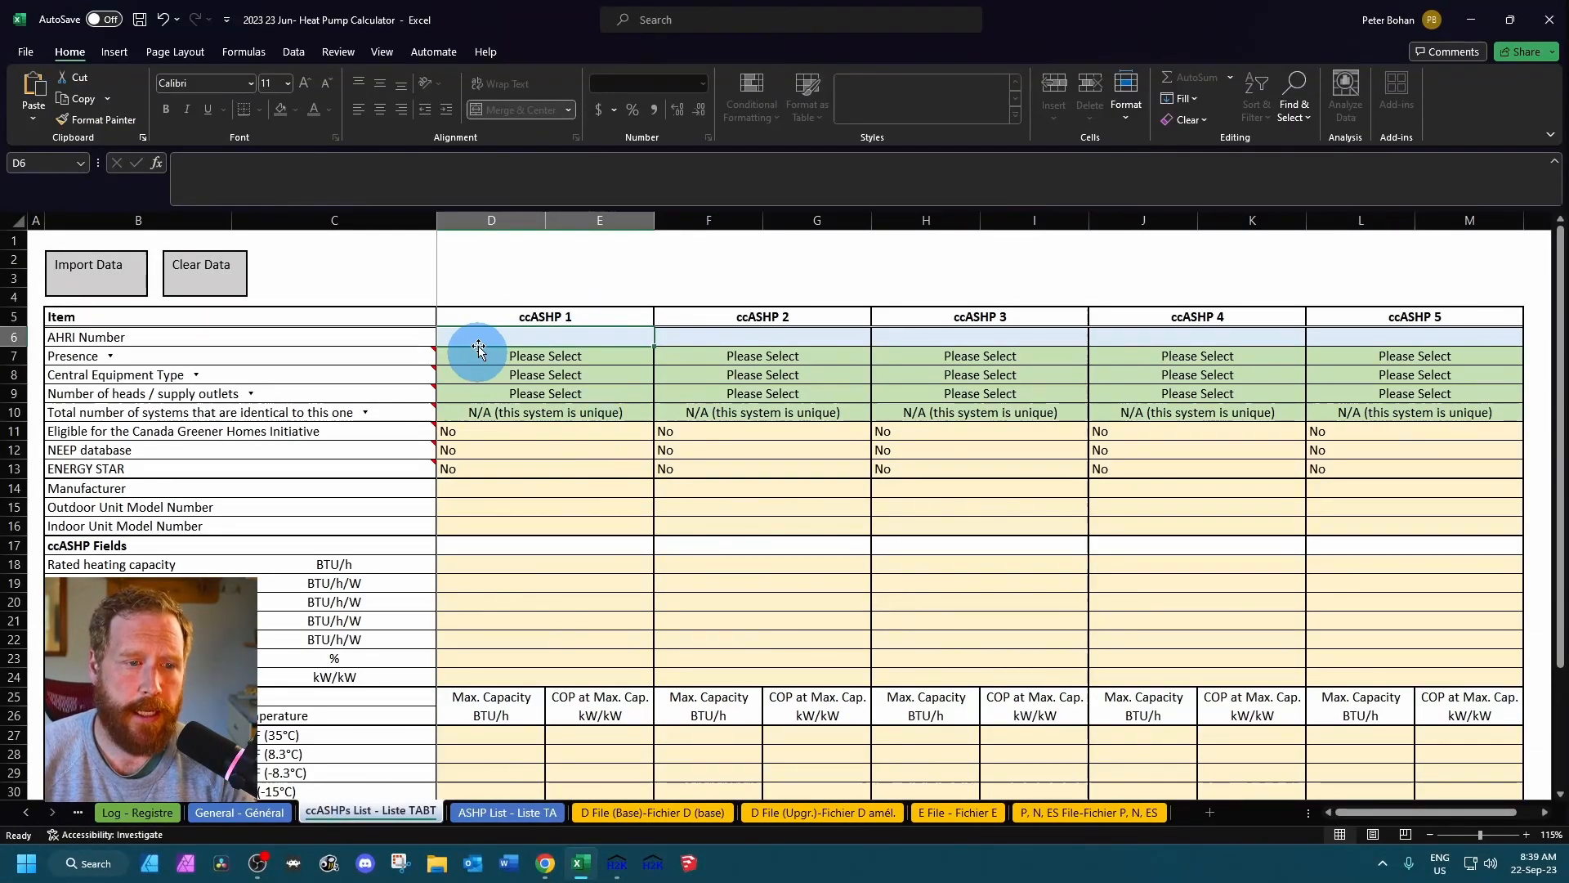
left_click(483, 337)
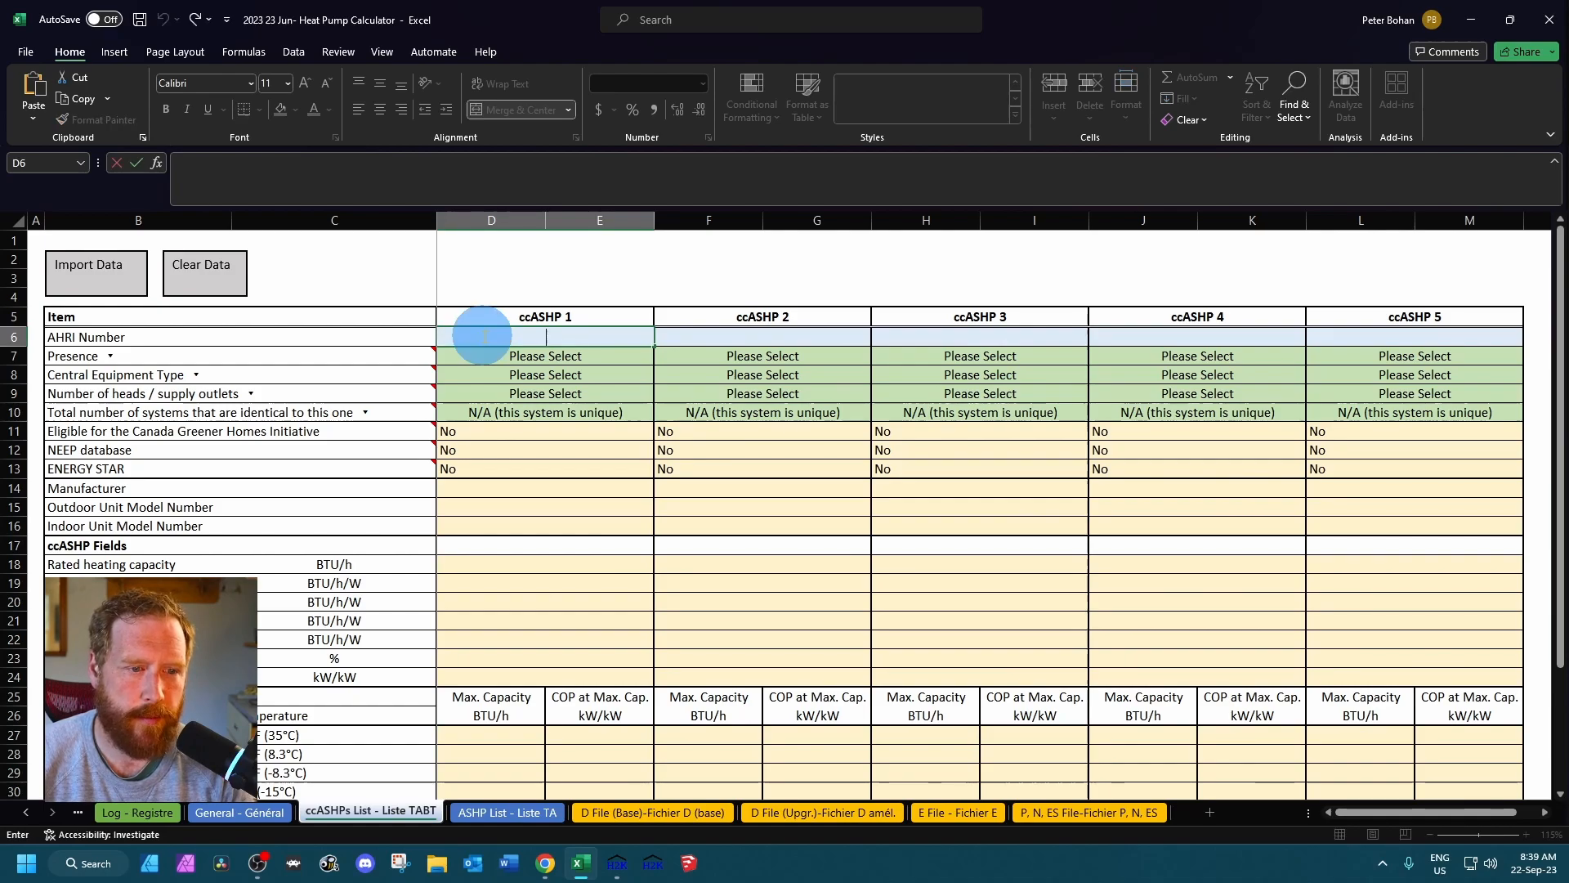
type("10399150")
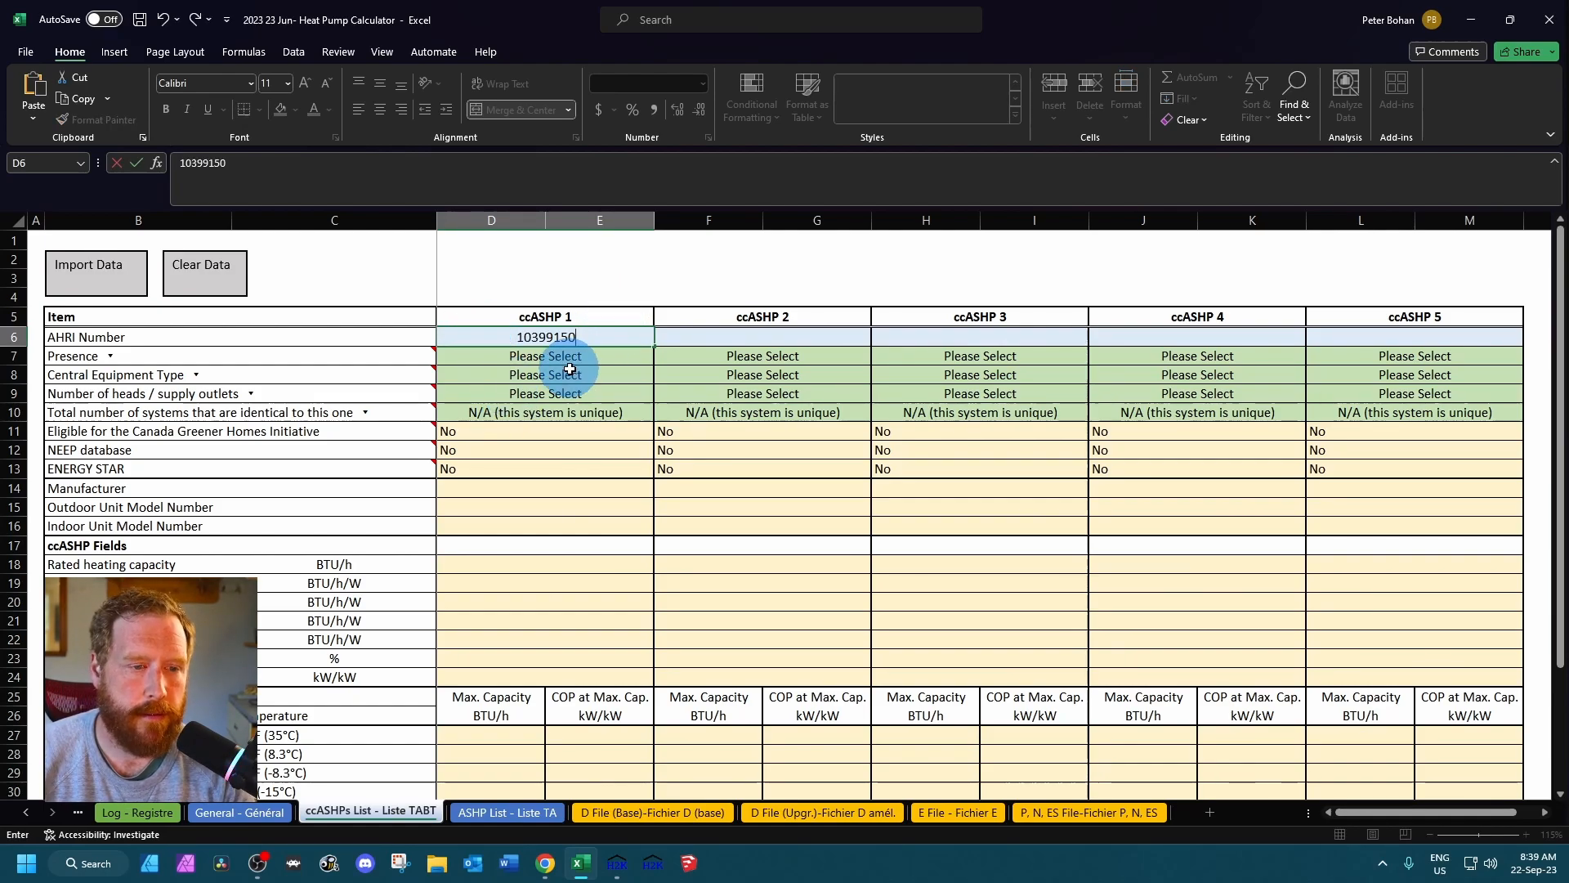
left_click(114, 270)
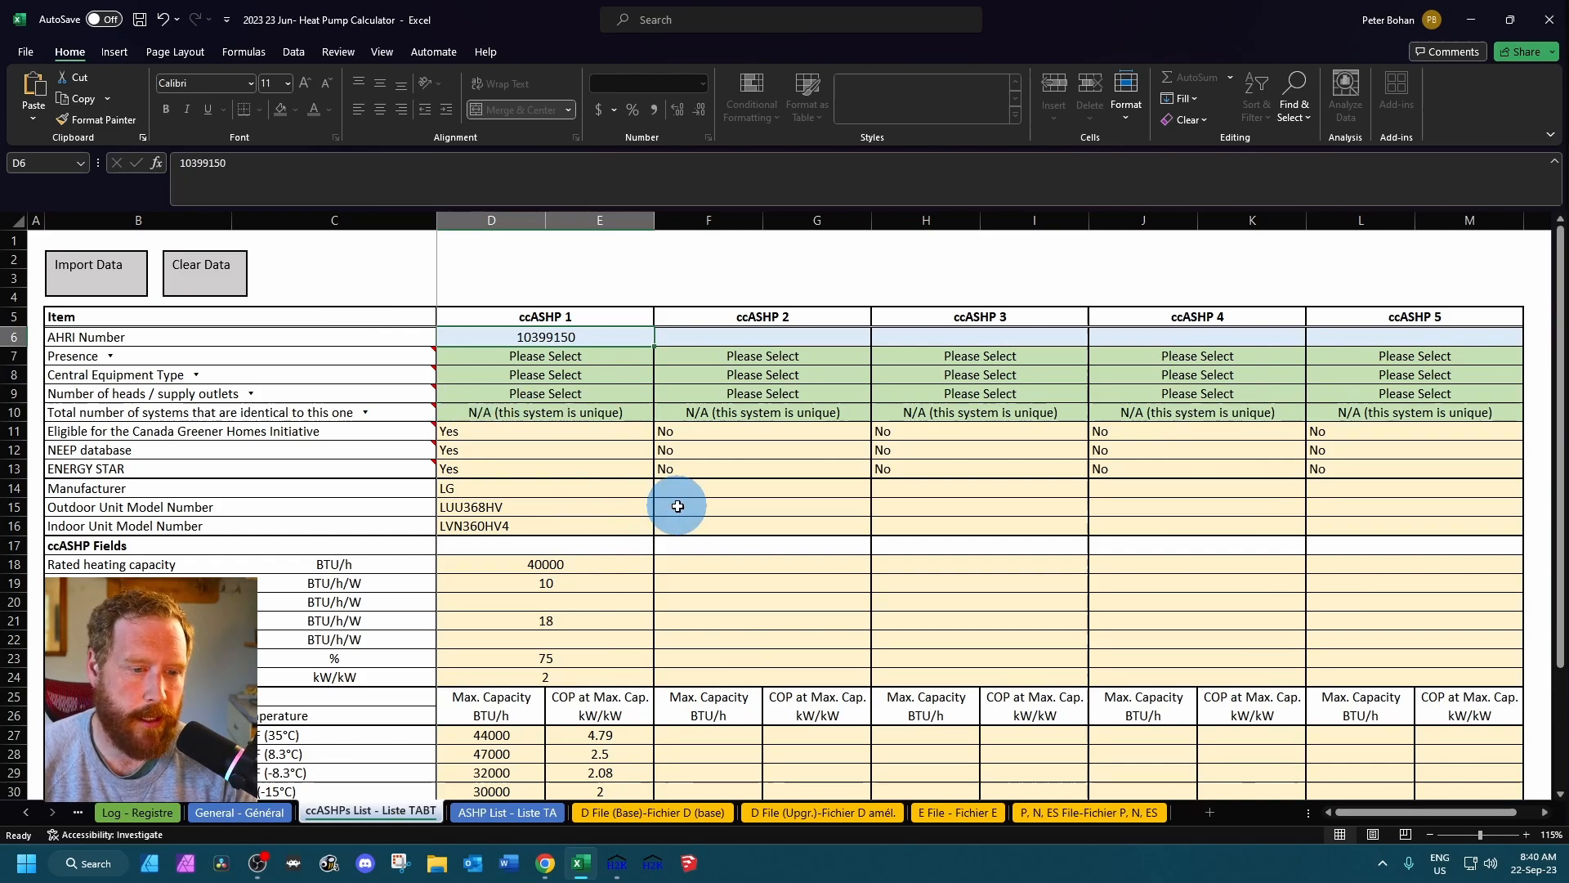
scroll(577, 507, "down", 2)
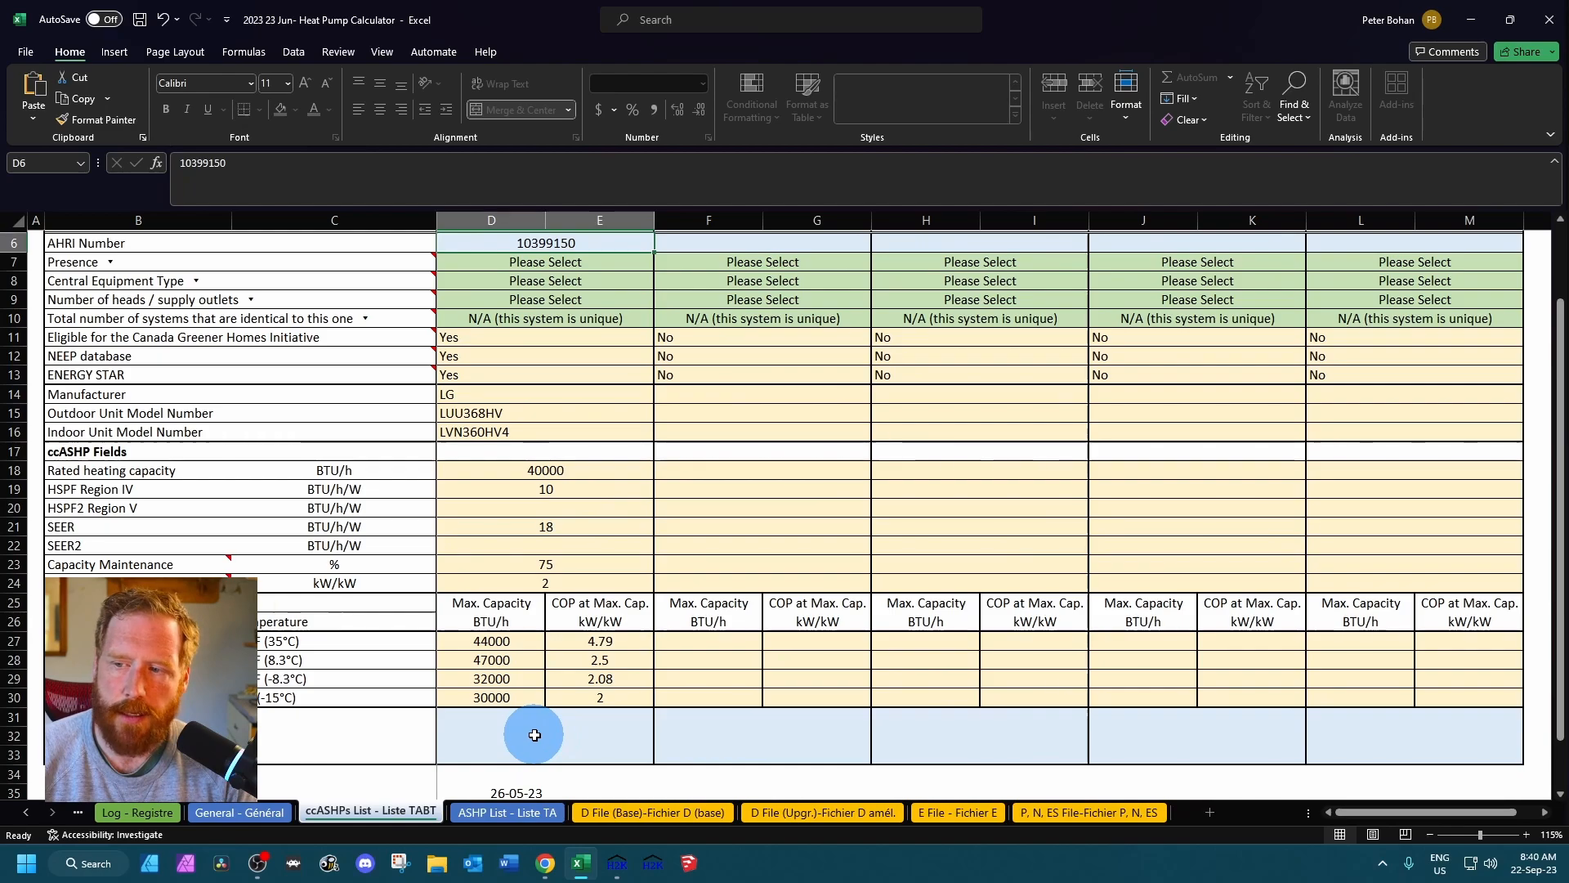
scroll(534, 734, "up", 2)
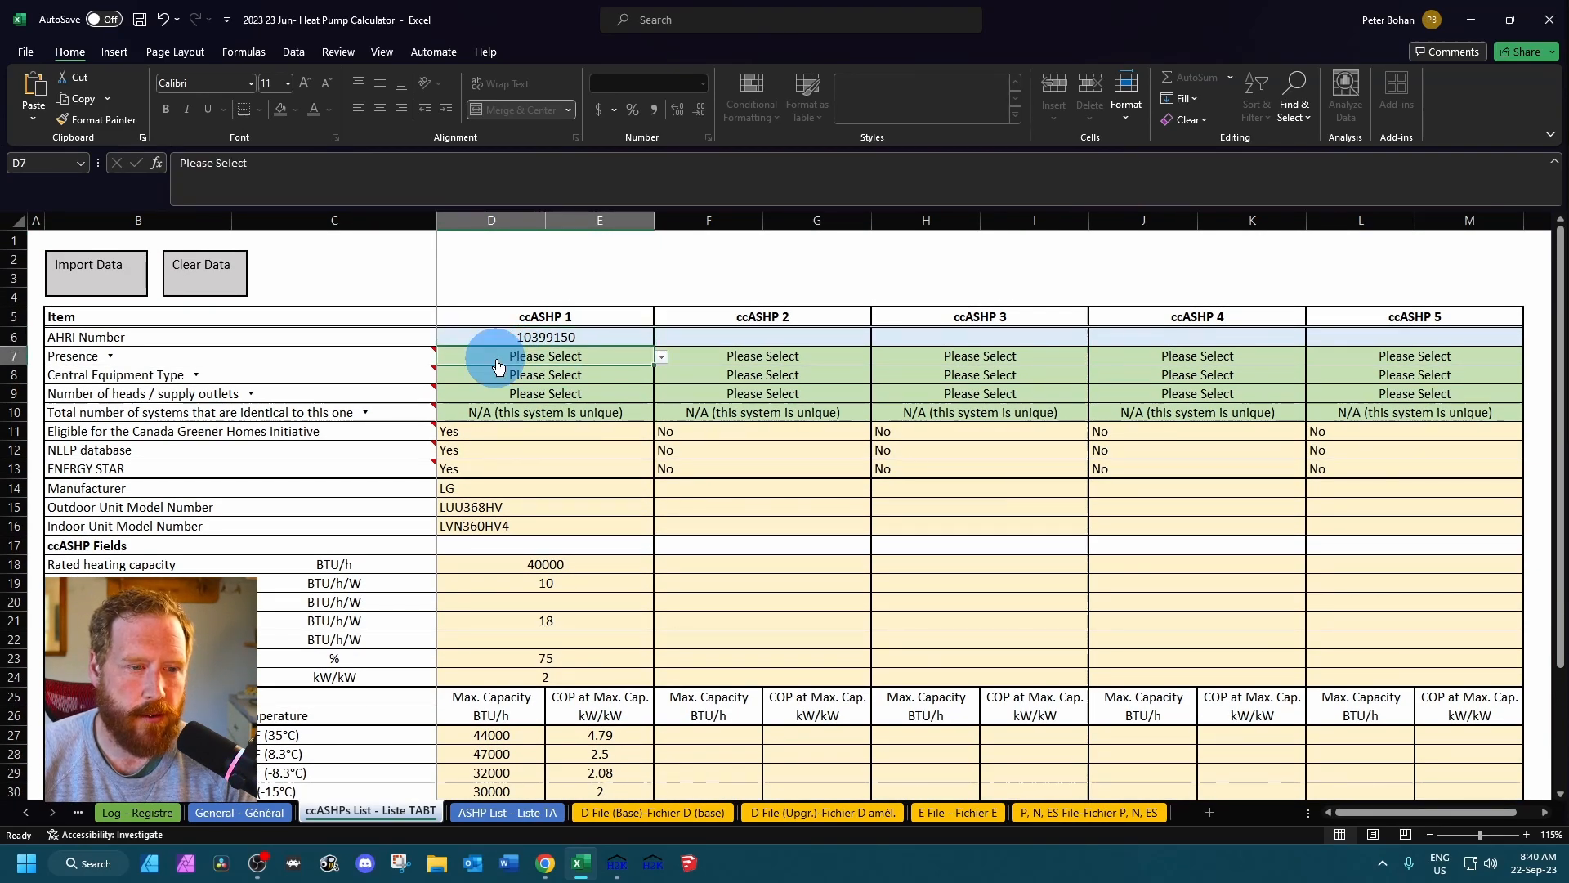
- Set ccASHP 1's presence to 'D file only'
left_click(495, 358)
left_click(661, 355)
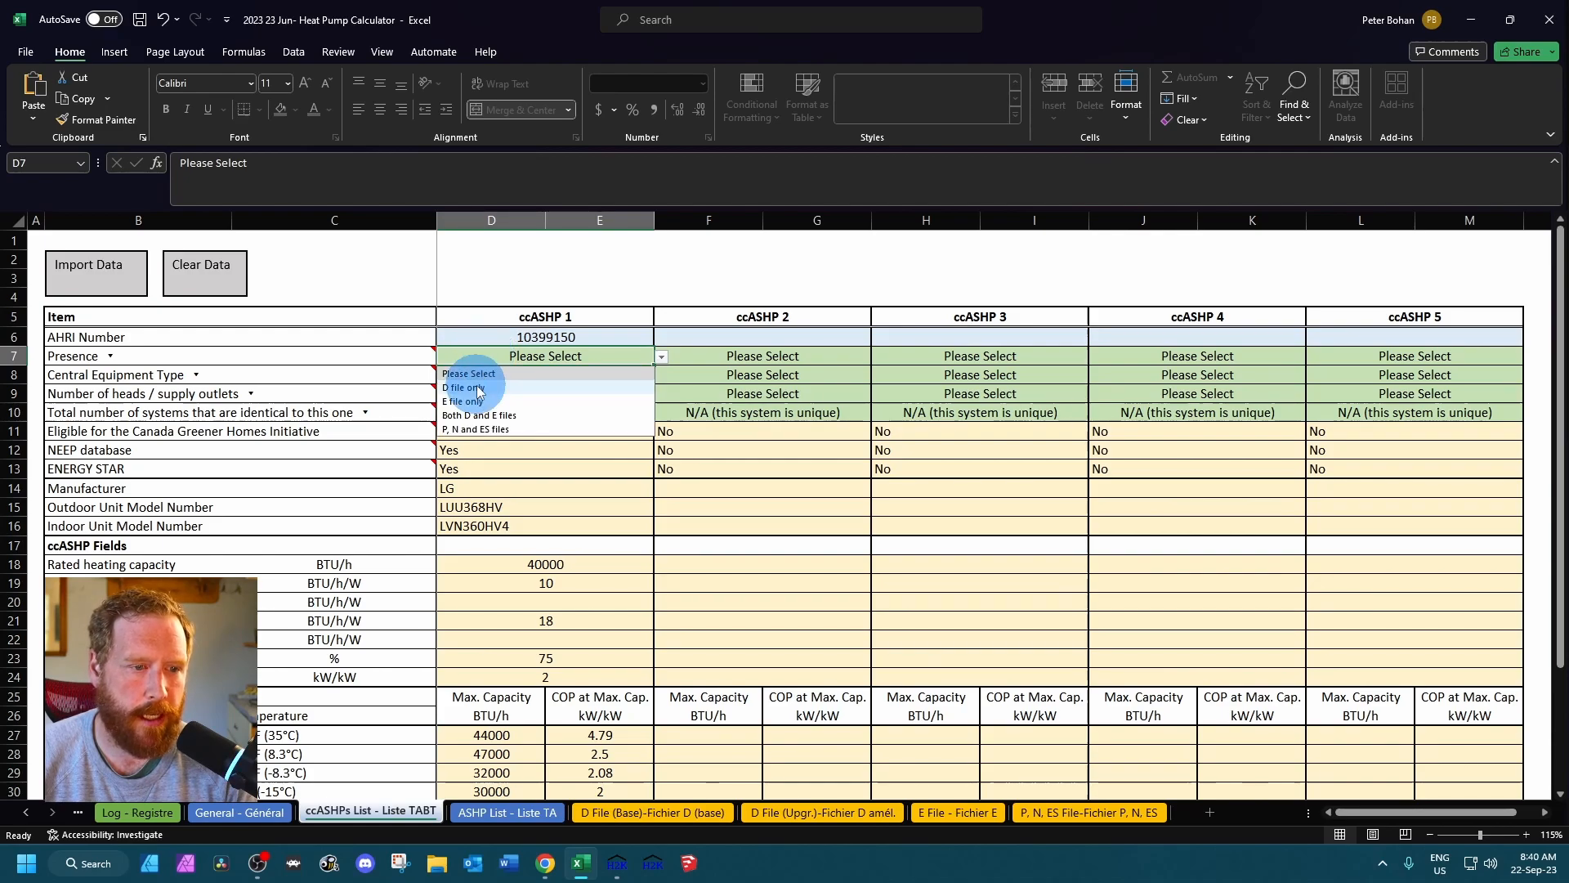
left_click(478, 388)
left_click(491, 374)
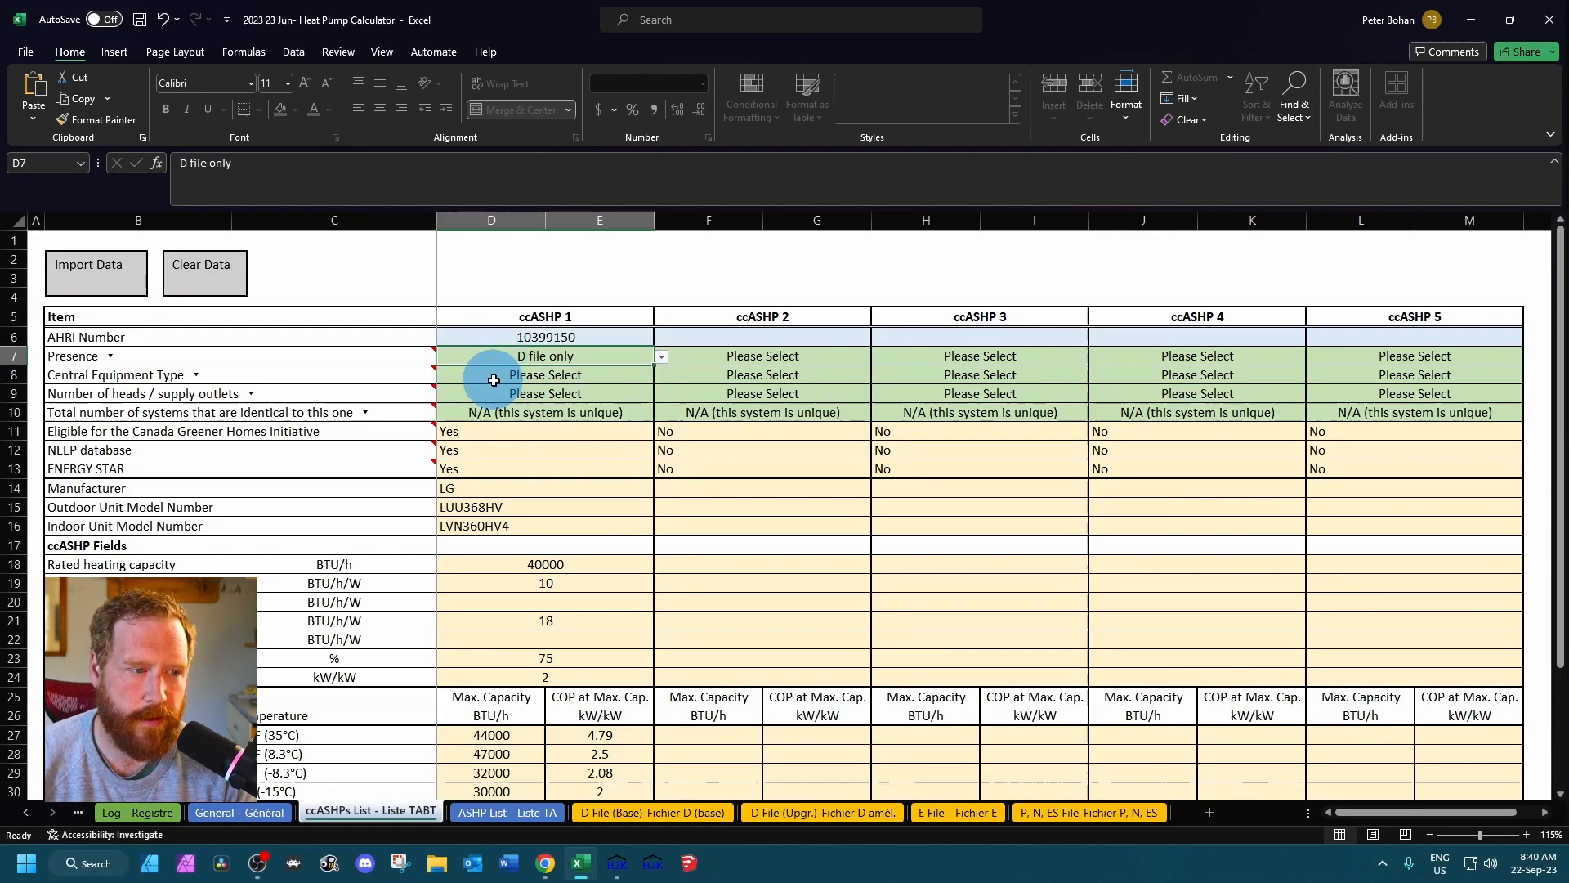
key("alt+Down")
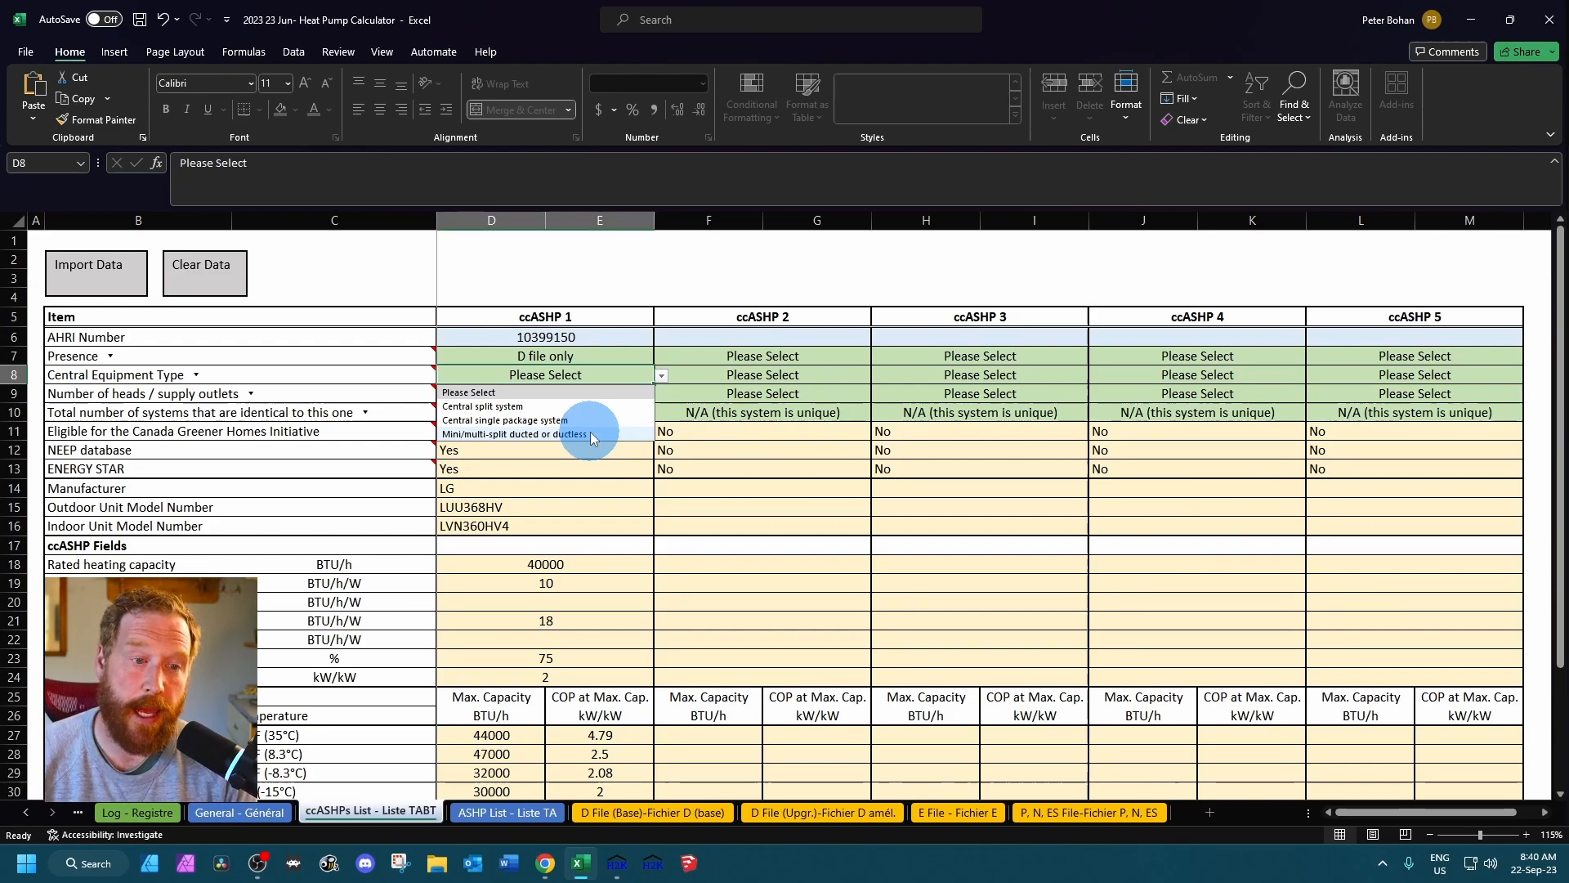
- Set the equipment type to Central split system and keep the system counted as unique
left_click(515, 406)
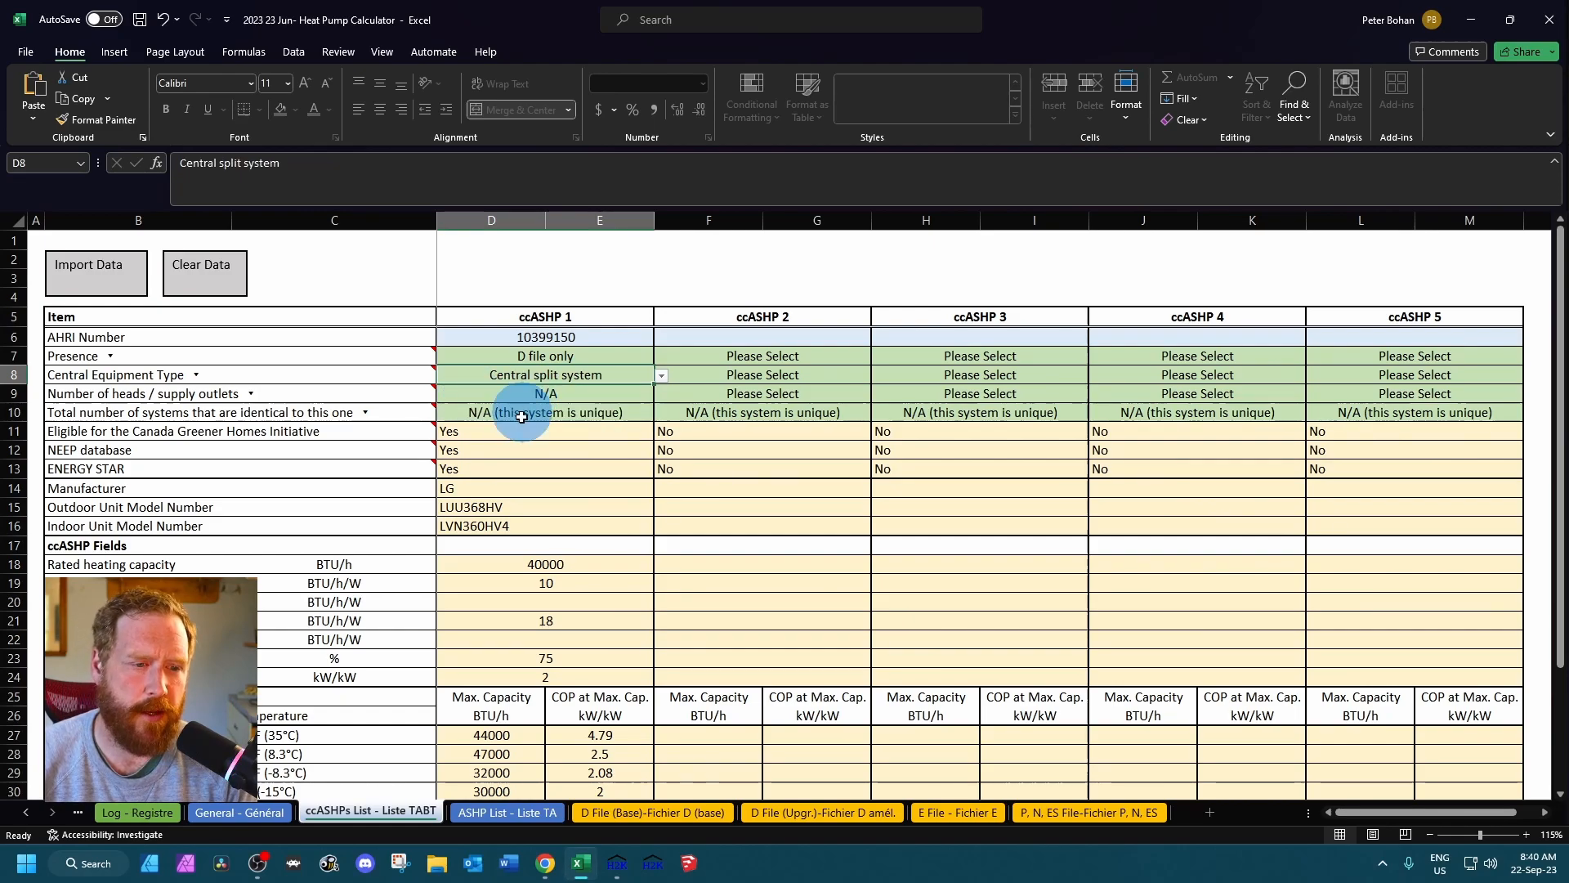
left_click(514, 414)
left_click(662, 412)
left_click(512, 415)
key("alt+Down")
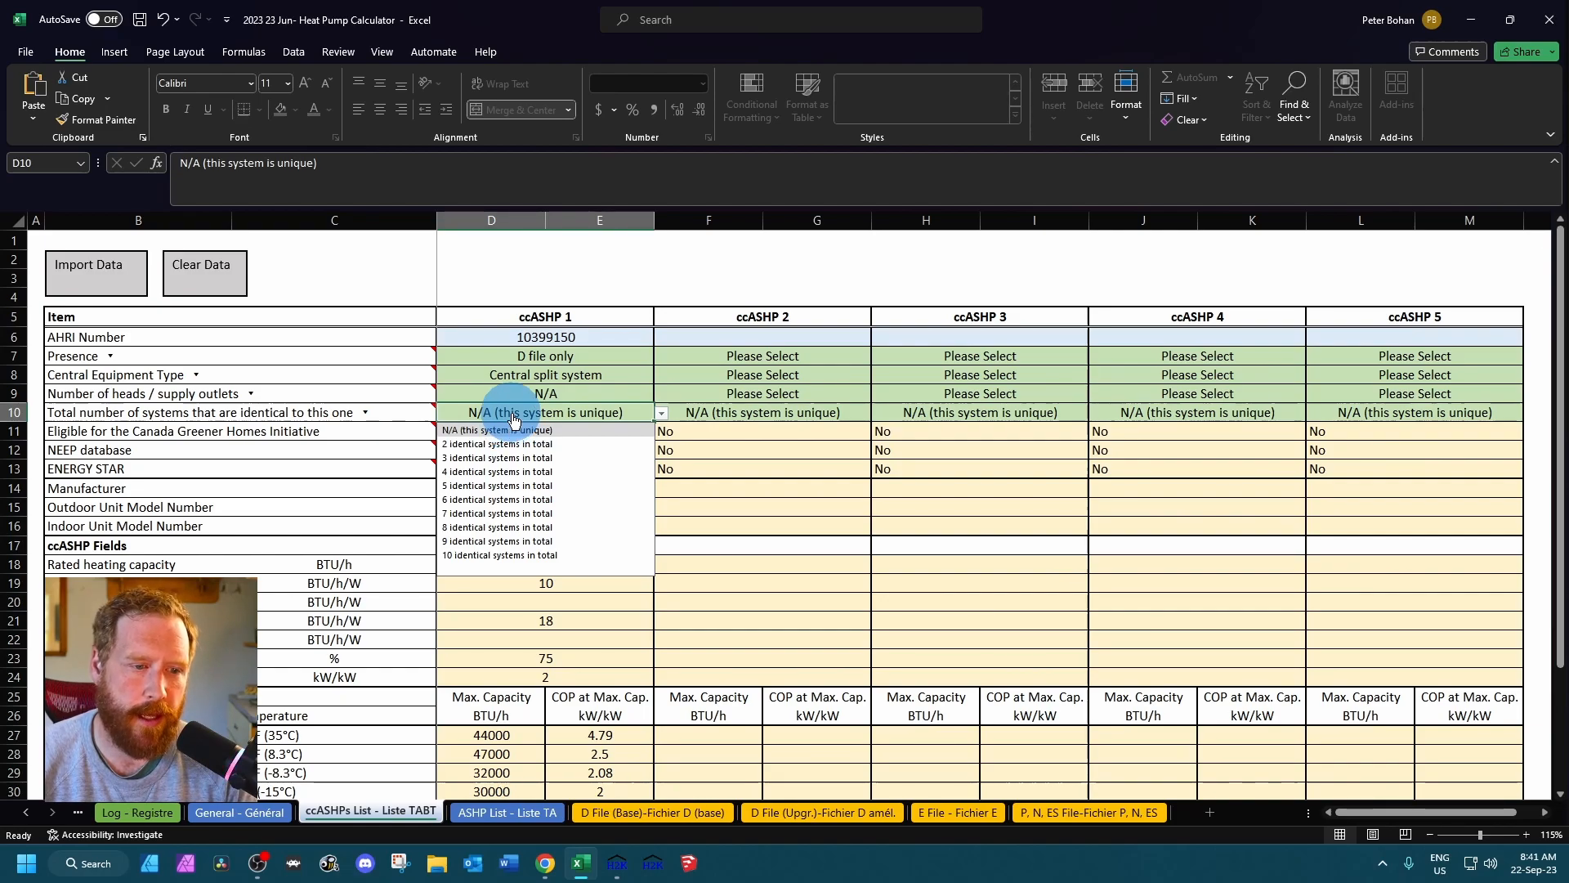
left_click(512, 422)
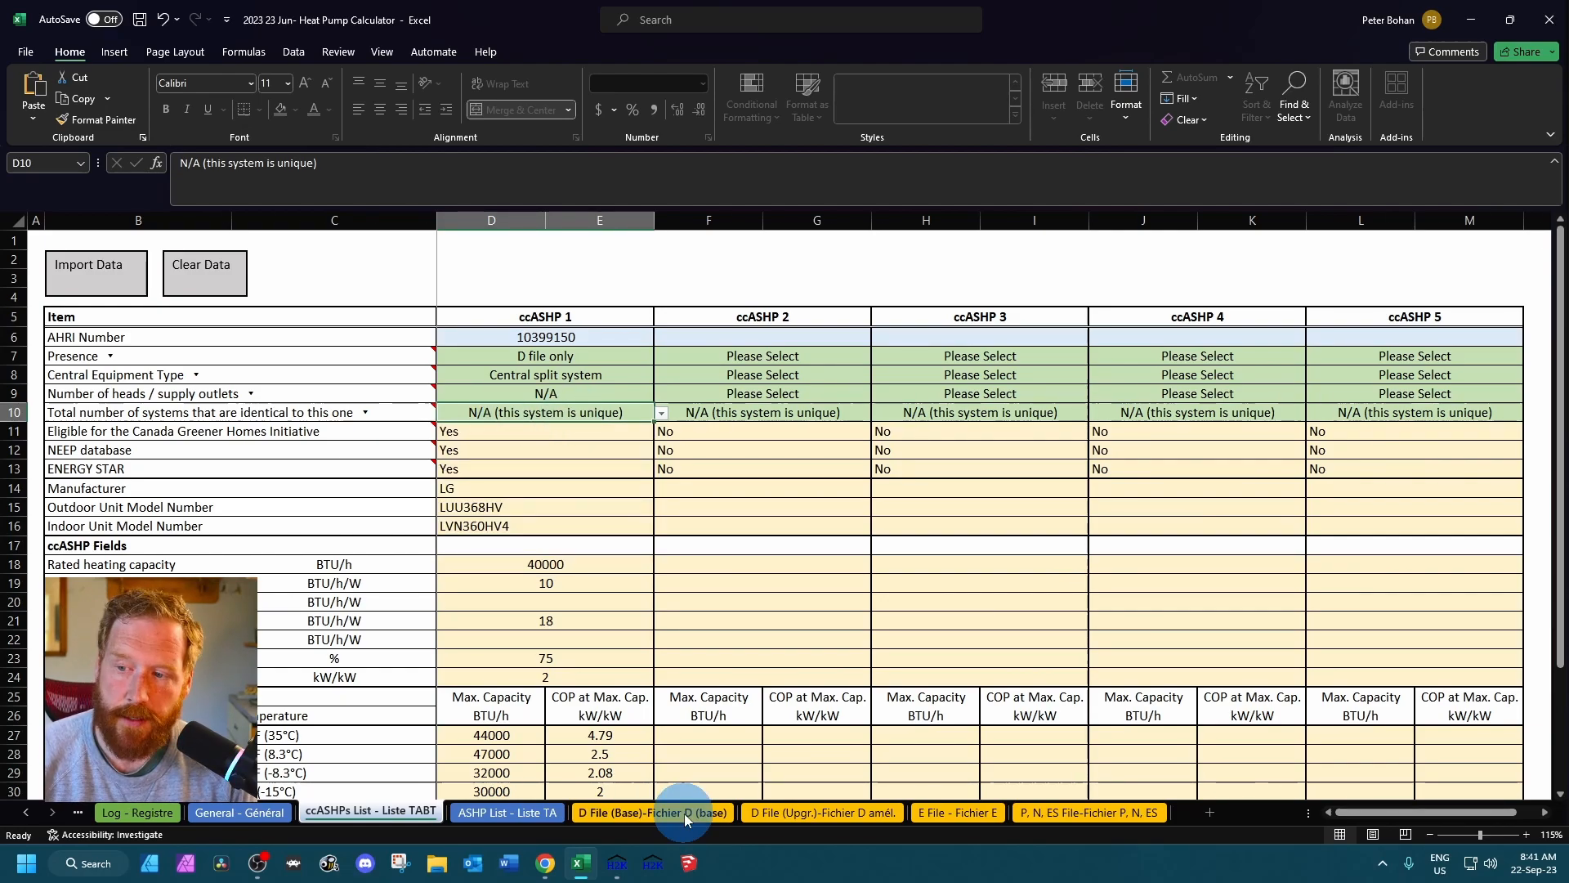
left_click(651, 812)
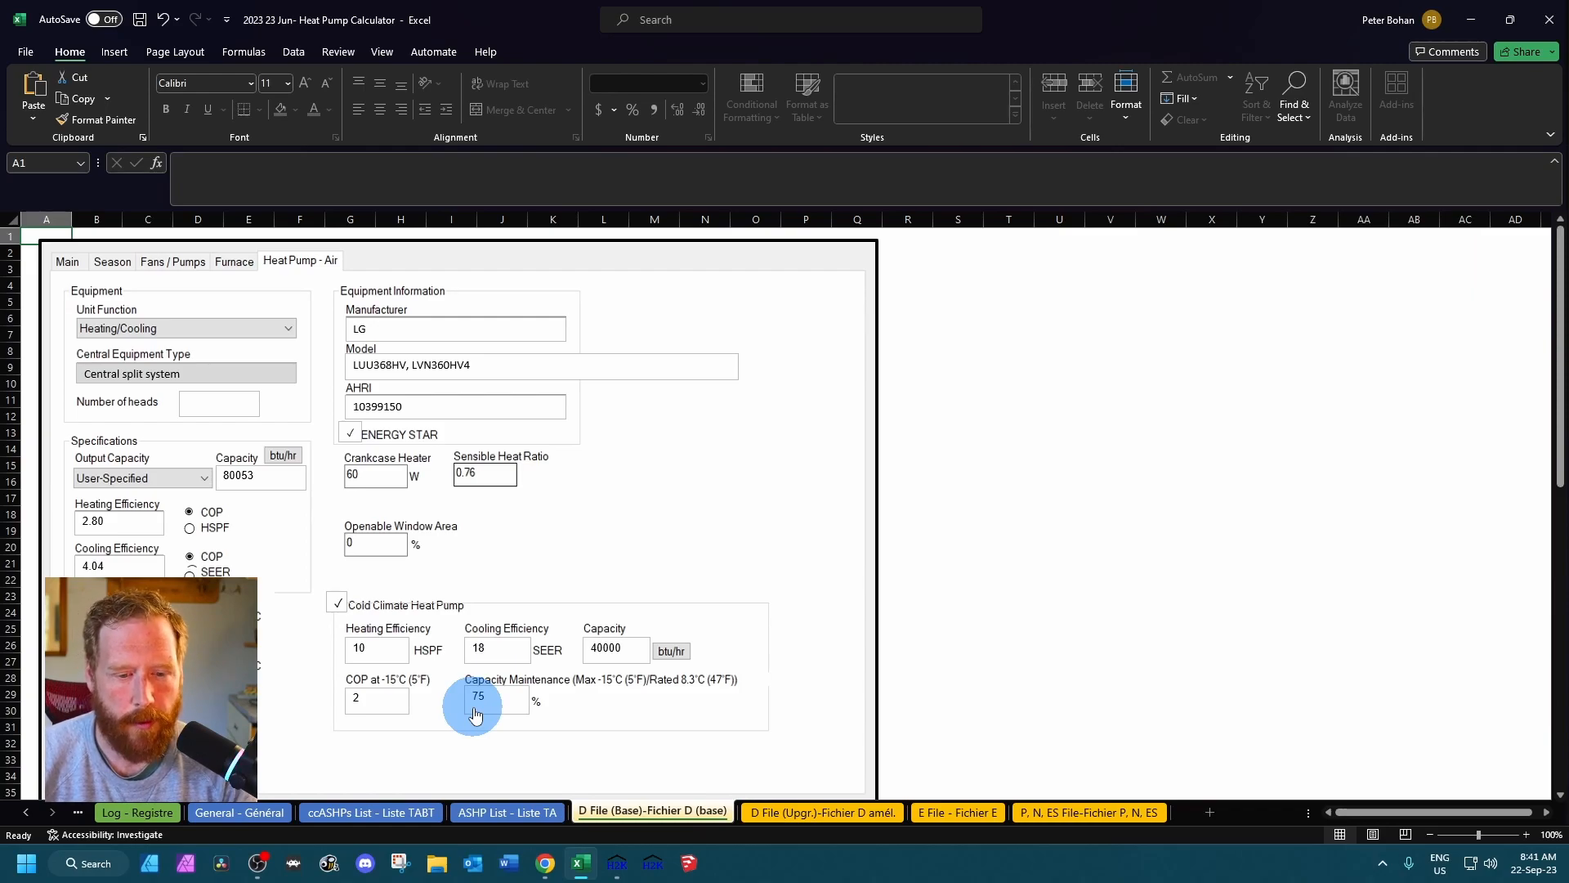
left_click(241, 813)
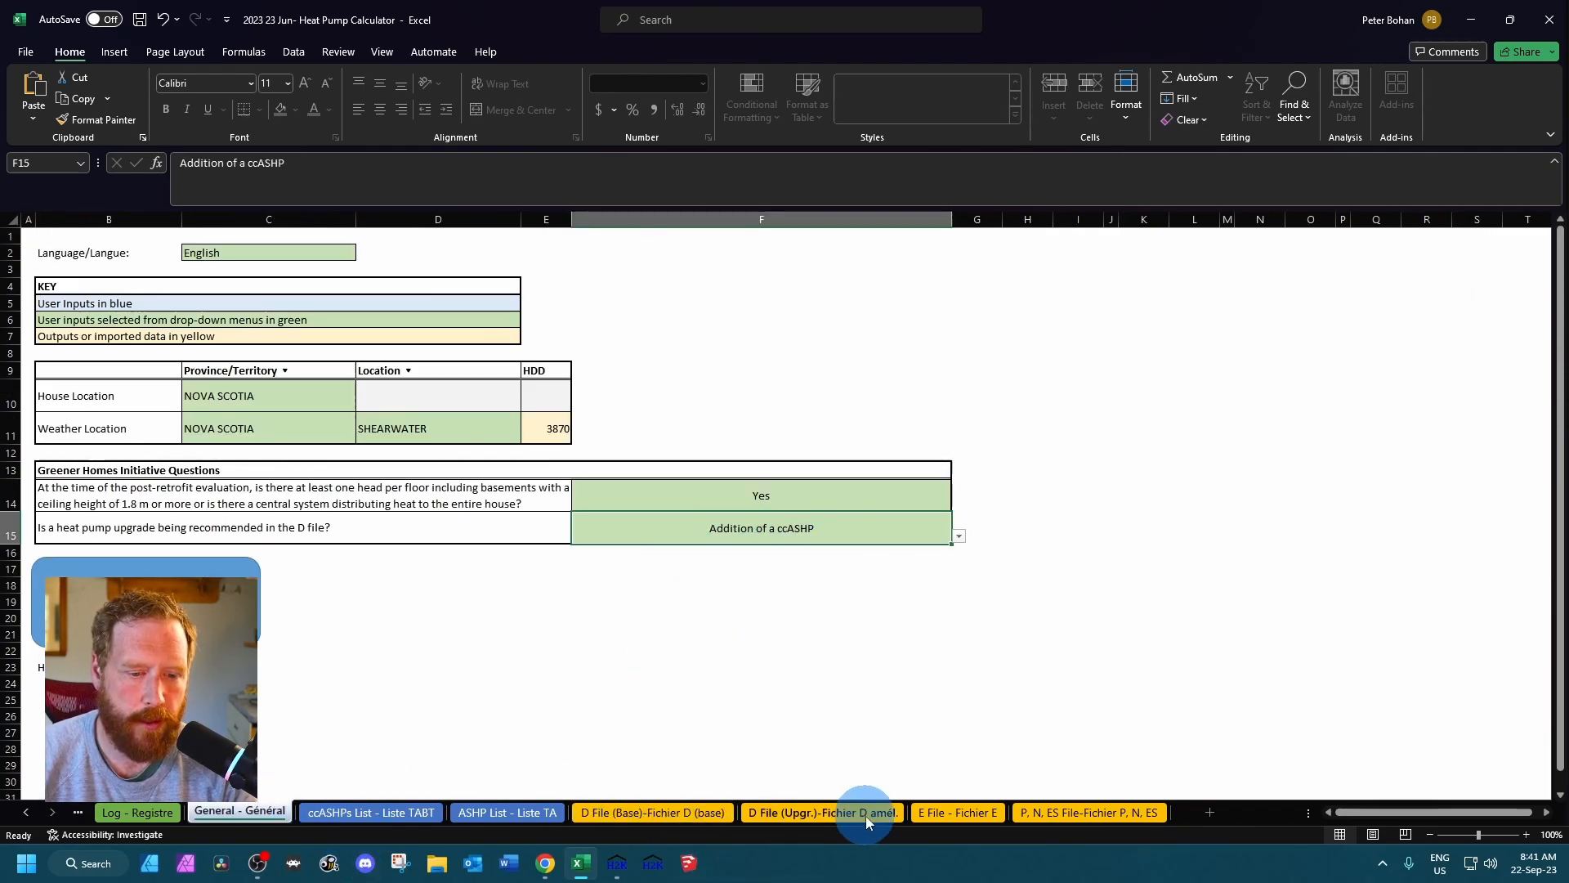
left_click(820, 813)
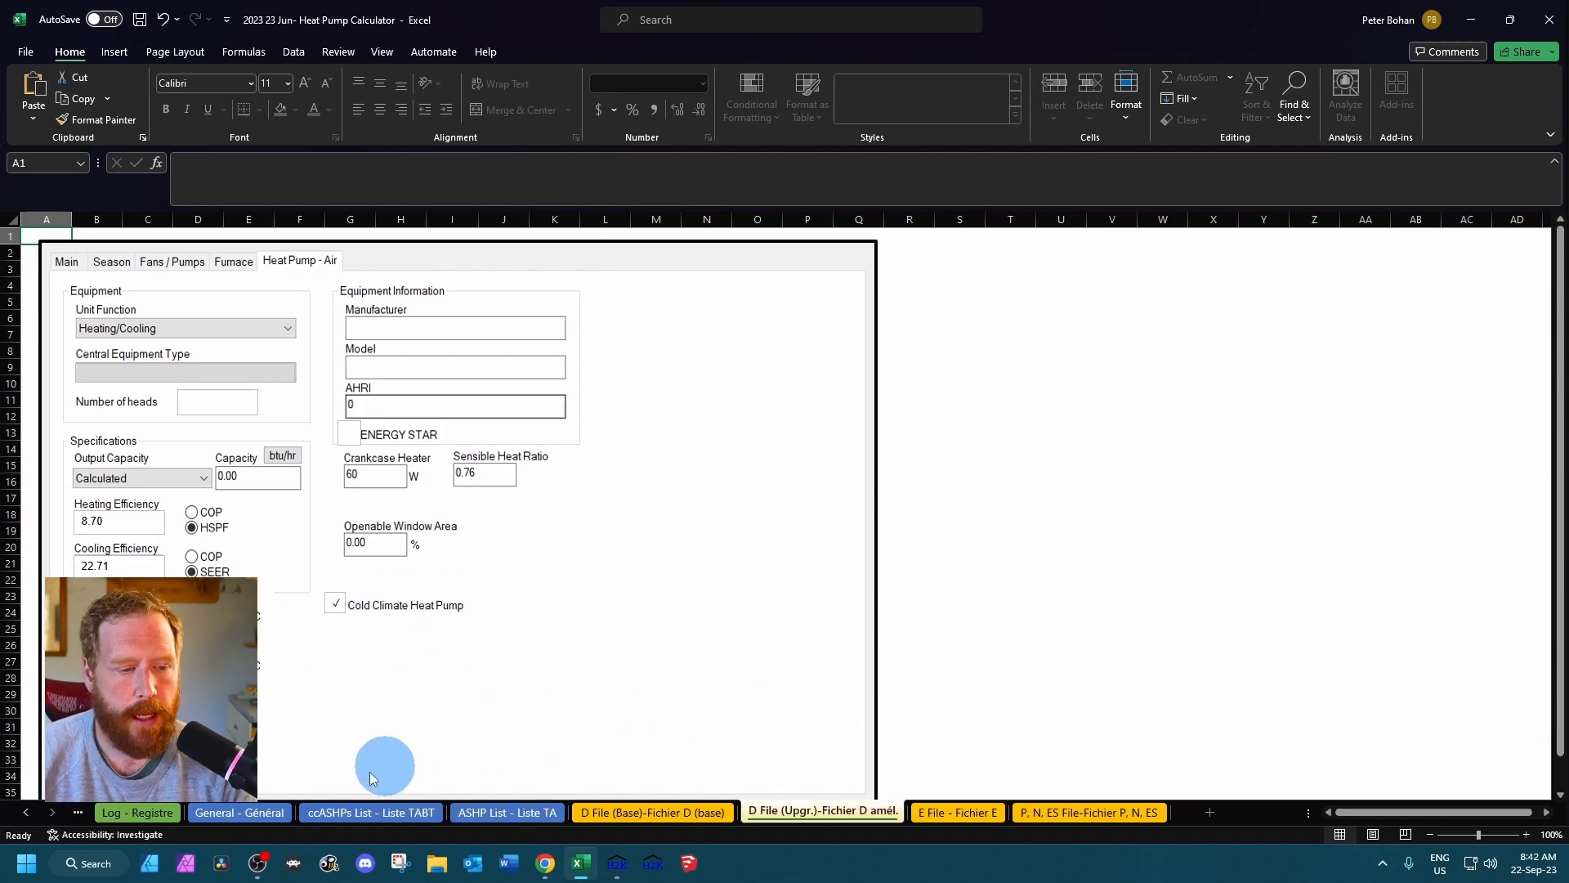
- Change ccASHP 1's presence to 'E file only' on the ccASHPs List
left_click(325, 813)
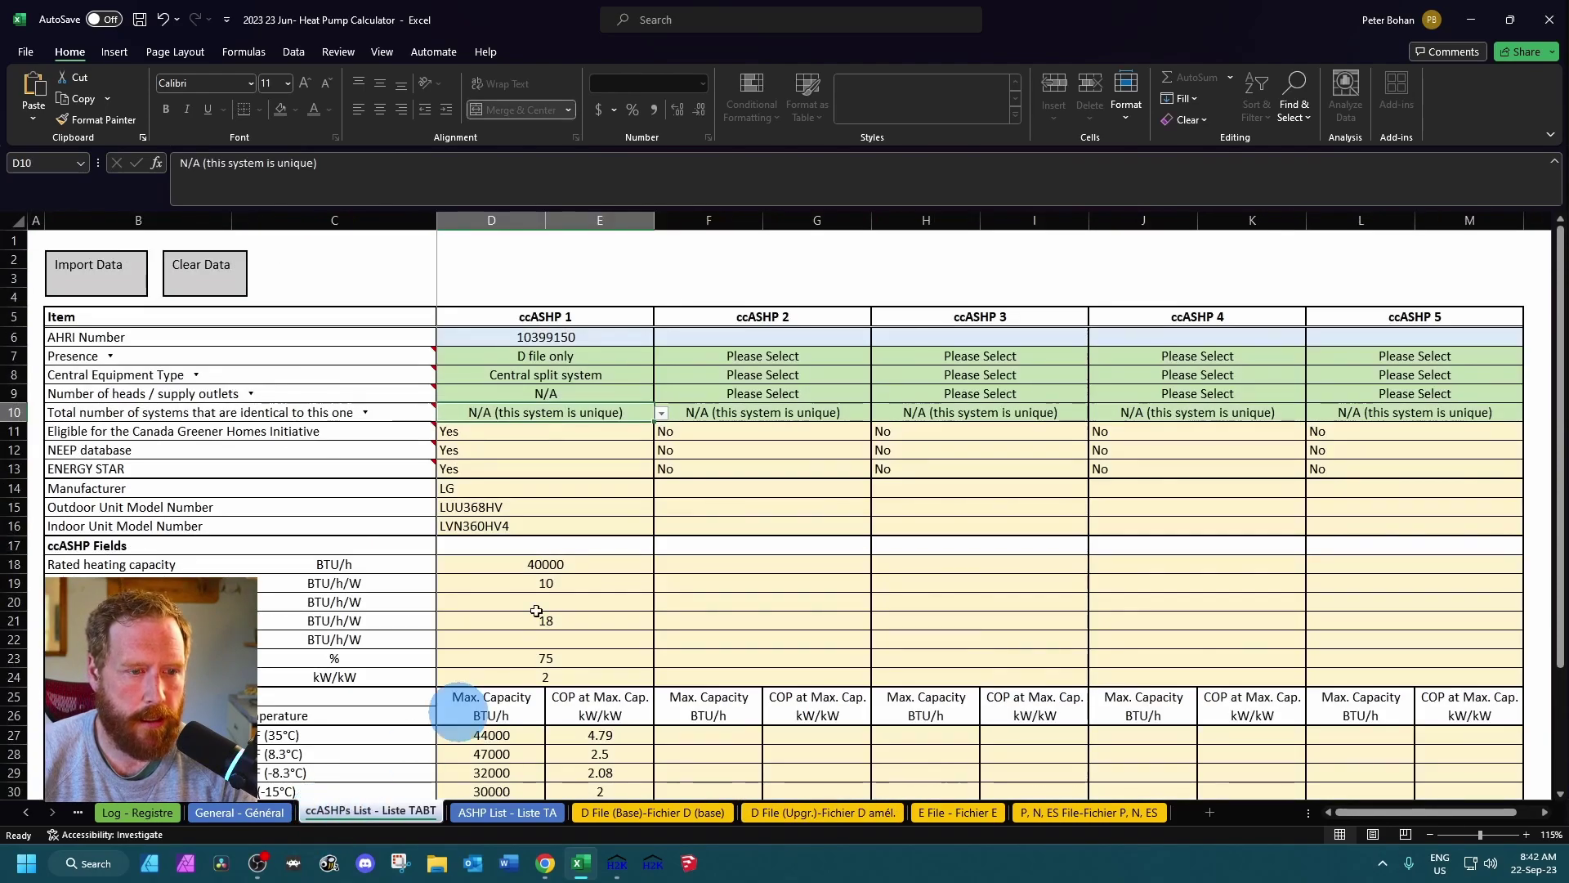
left_click(546, 356)
left_click(661, 356)
left_click(499, 401)
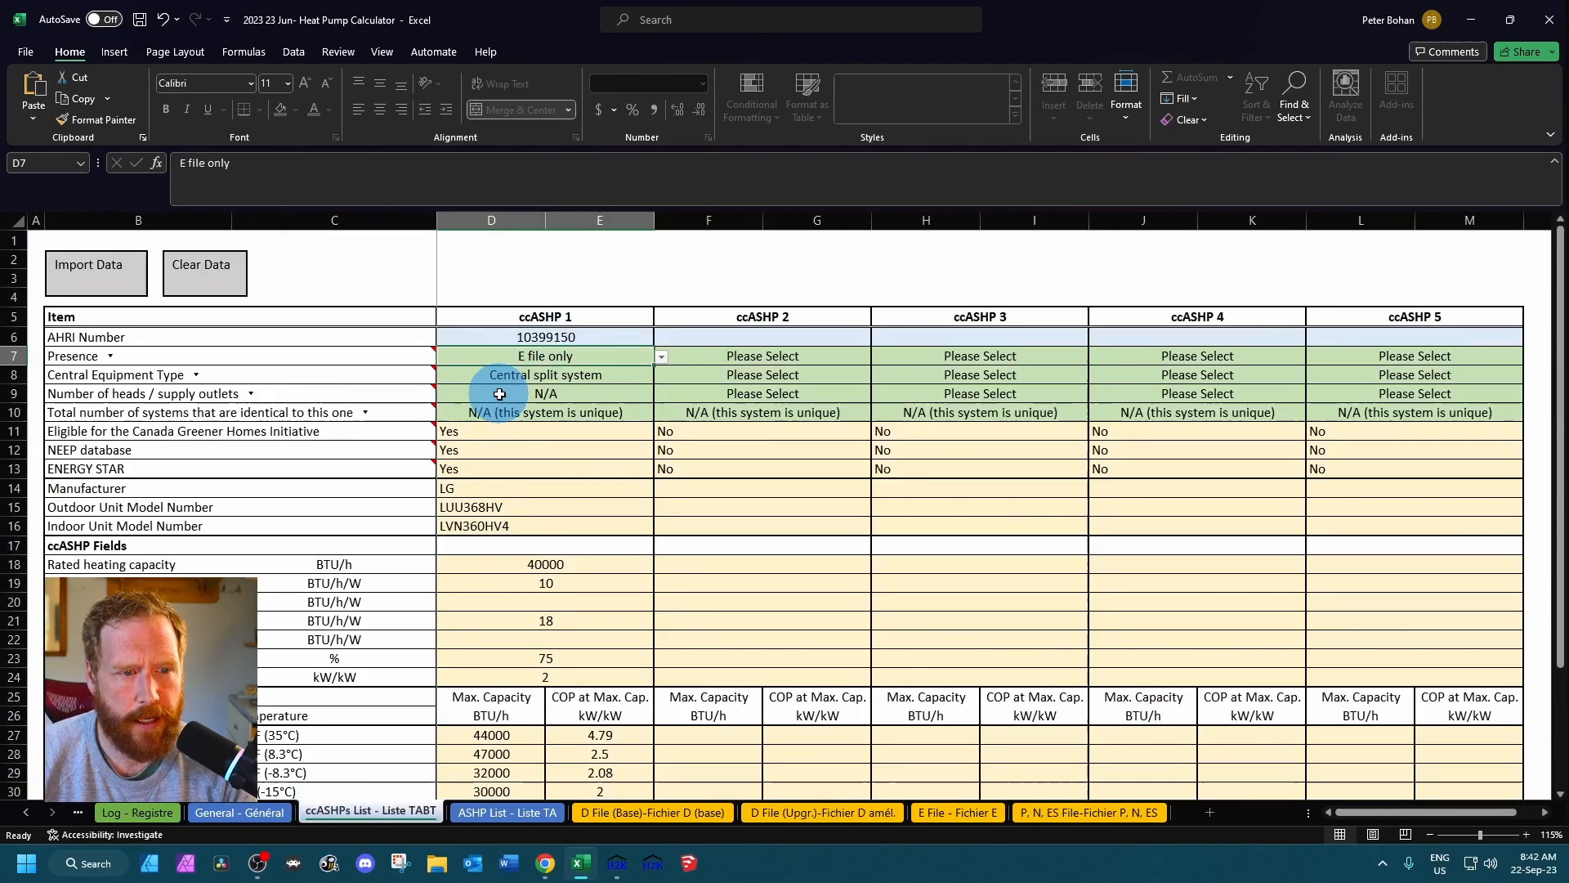
- Review the E File form, then view the D File (Base) form with 40000 capacity, 5.90 HSPF, 10.00 SEER
left_click(956, 814)
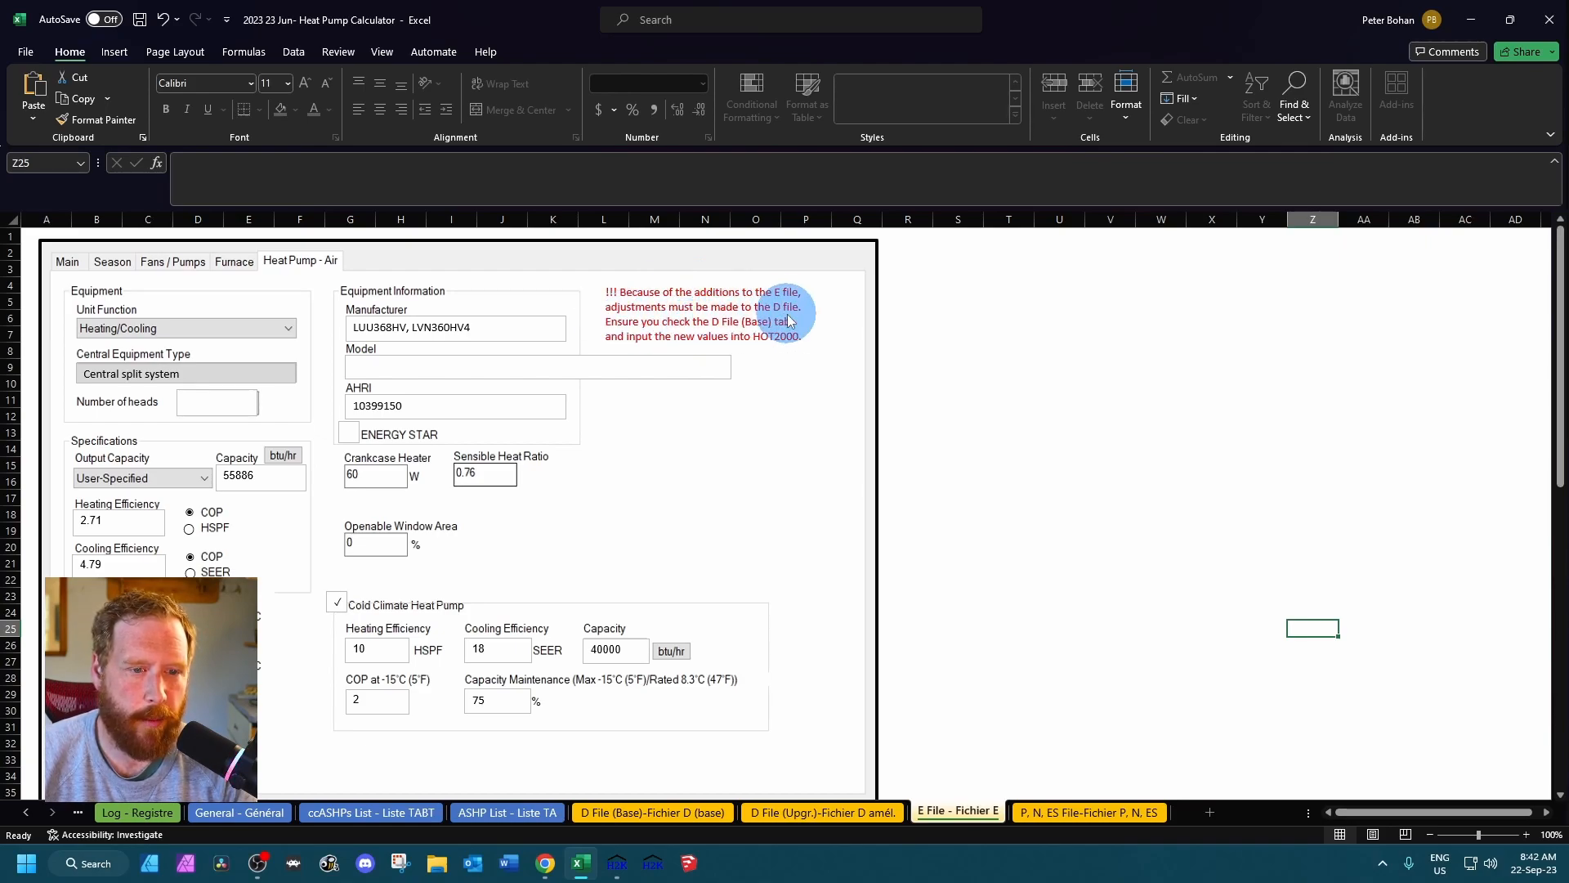
left_click(633, 813)
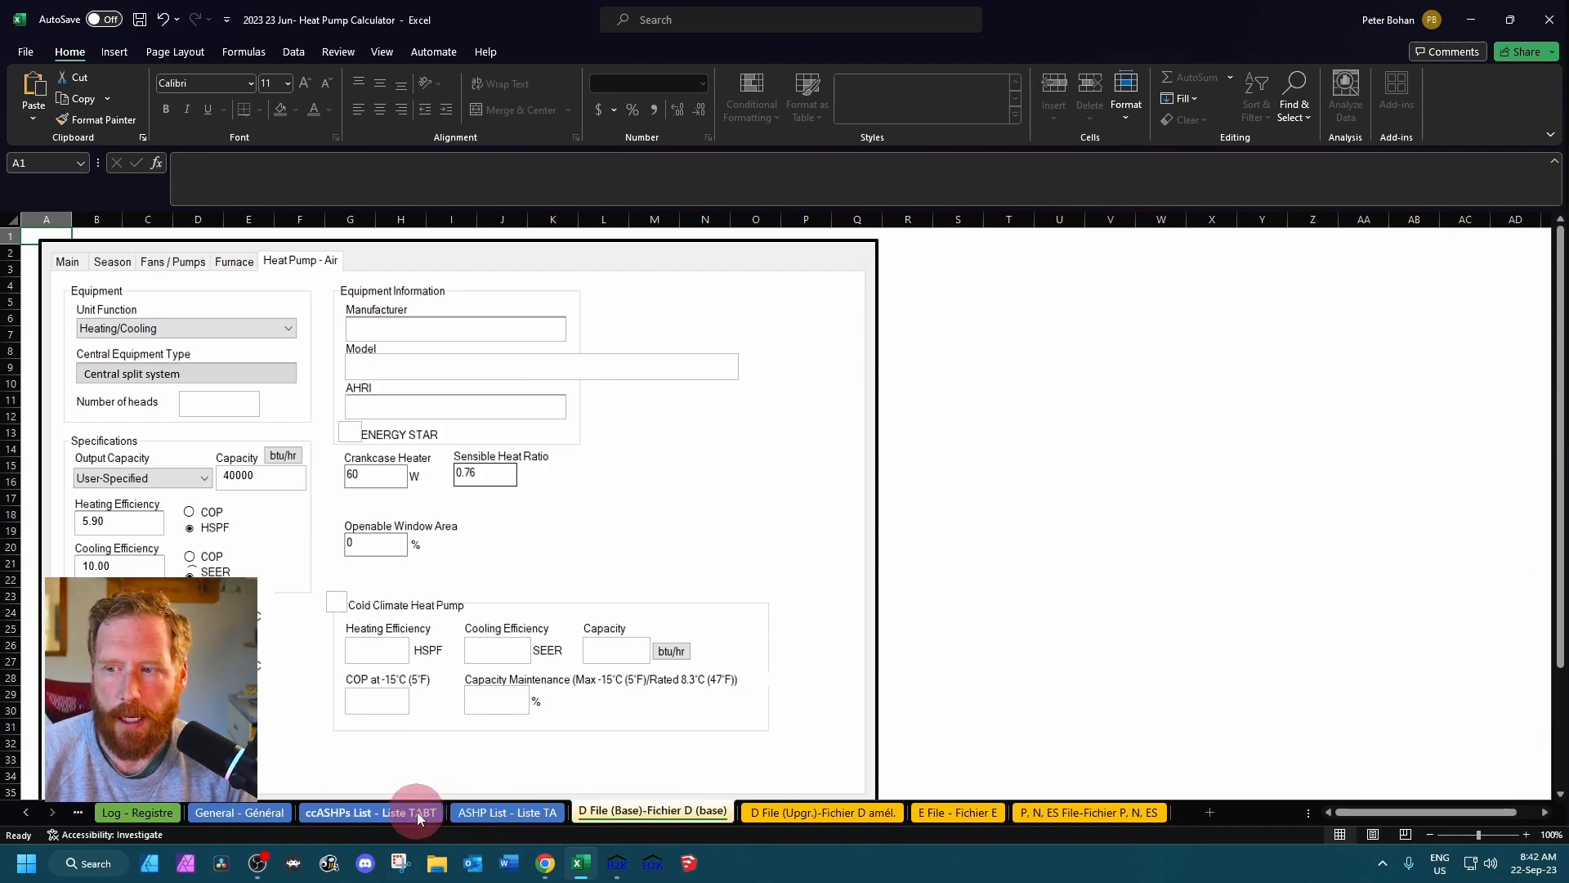
- Clear all ccASHP data on the ccASHPs List and move to the ASHP List sheet
left_click(370, 813)
left_click(206, 266)
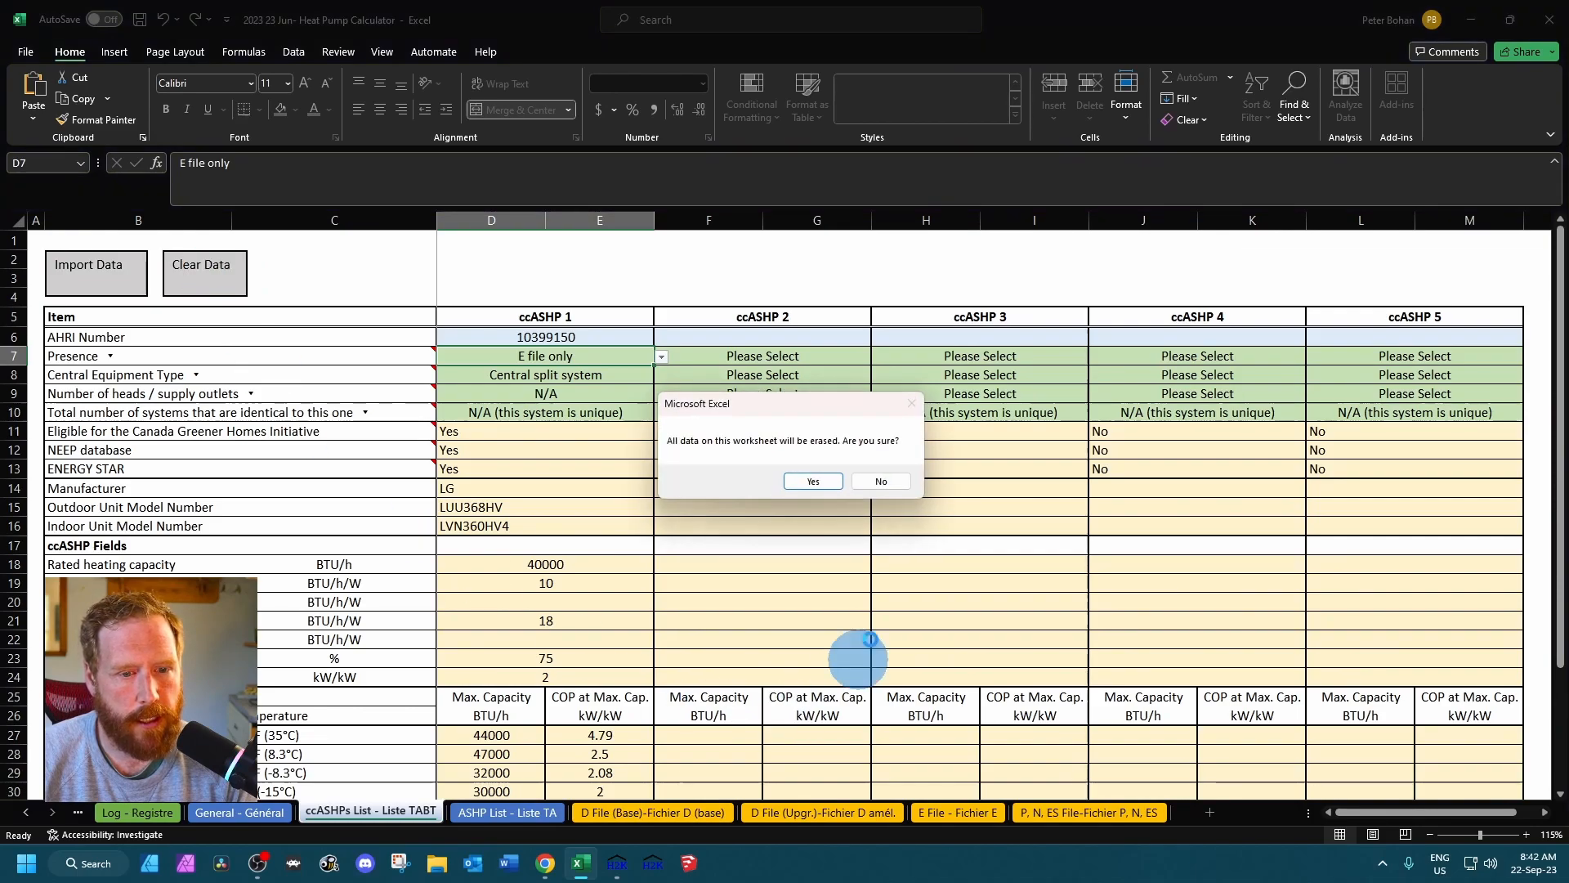
left_click(813, 478)
left_click(501, 814)
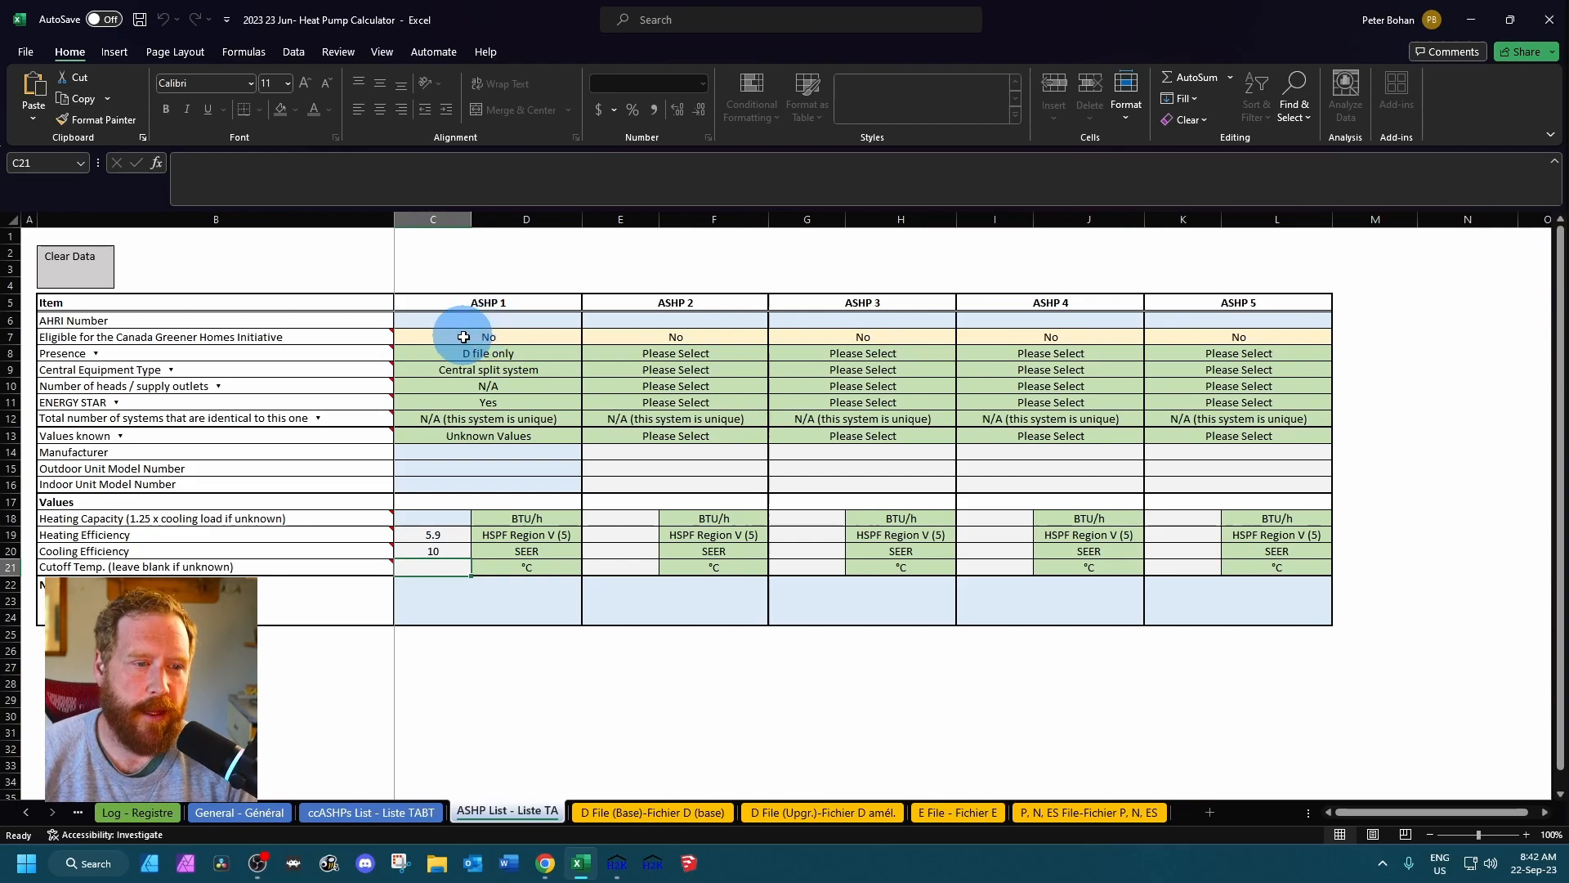
- Make ASHP 1 a mini/multi-split with 2 heads, not ENERGY STAR
left_click(488, 369)
left_click(590, 370)
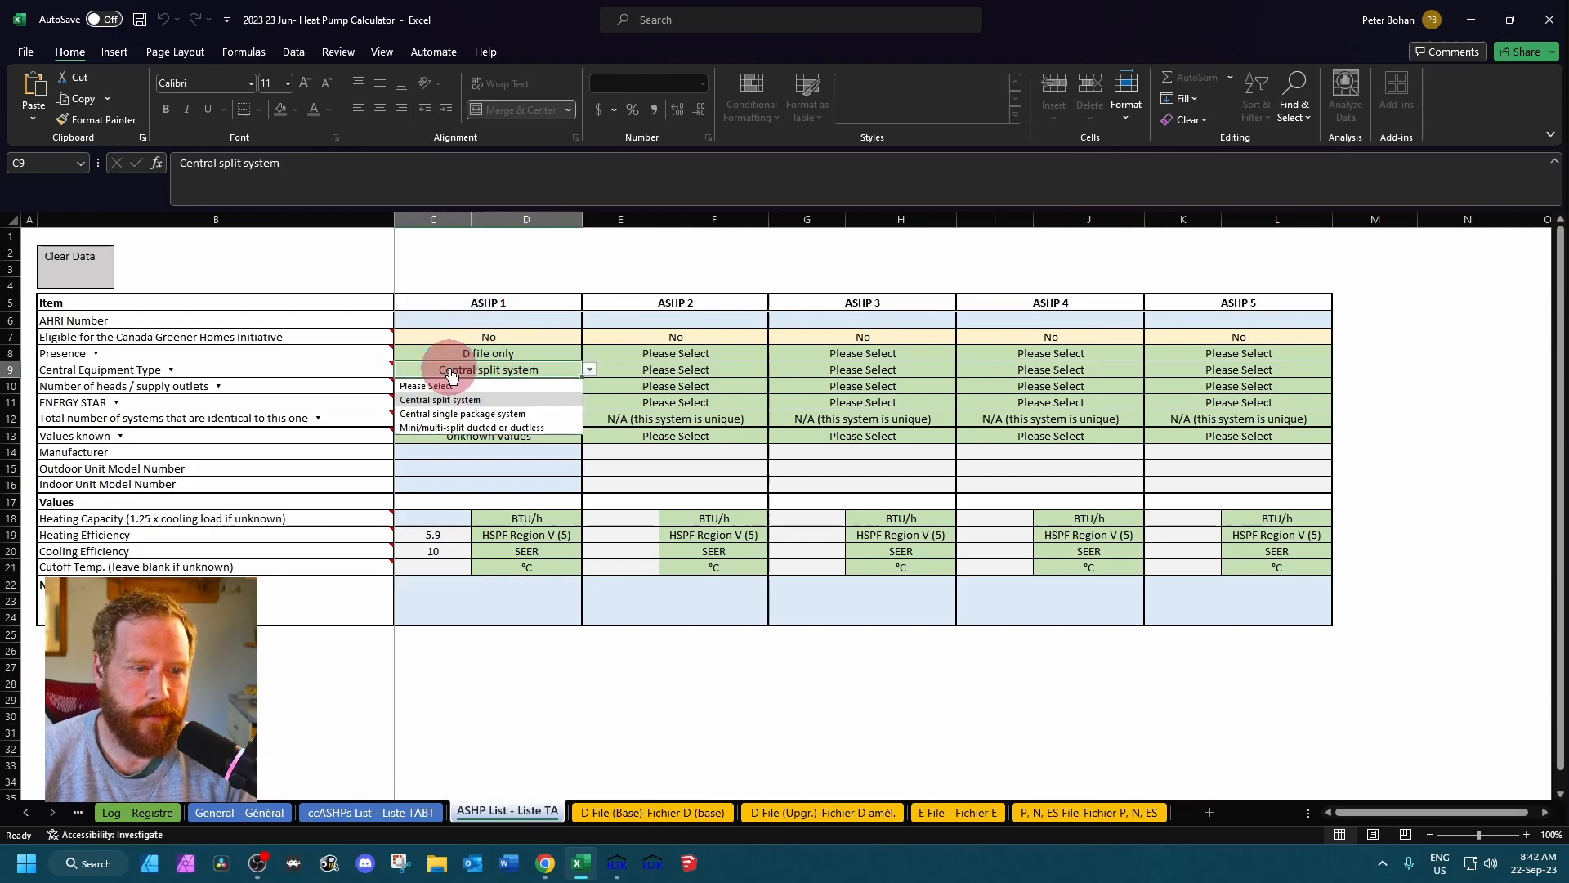
left_click(466, 427)
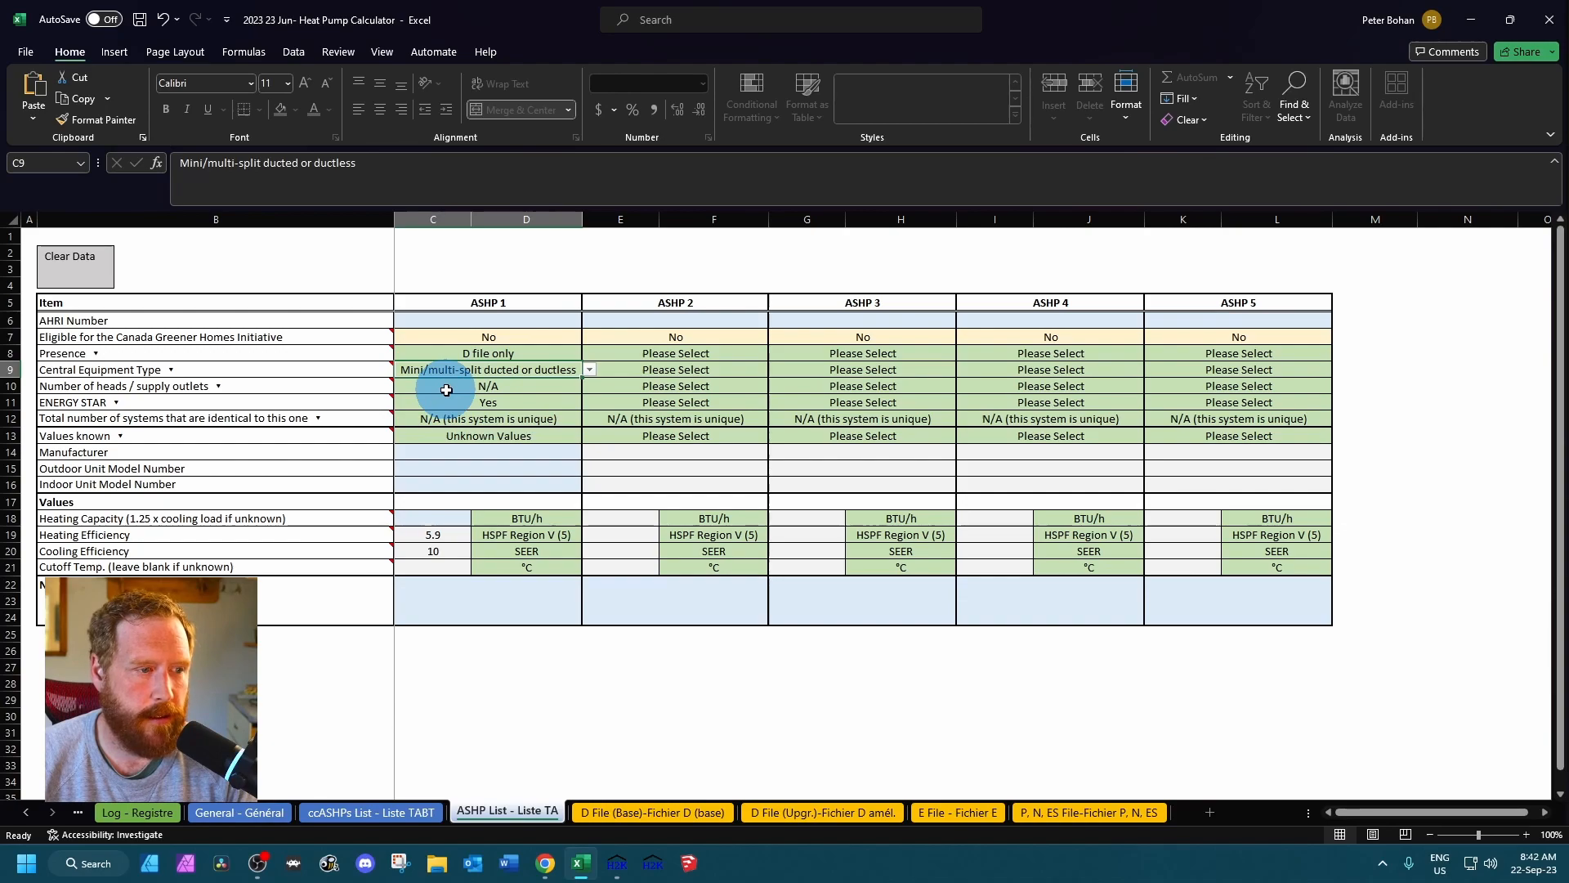
left_click(446, 390)
left_click(590, 386)
left_click(435, 417)
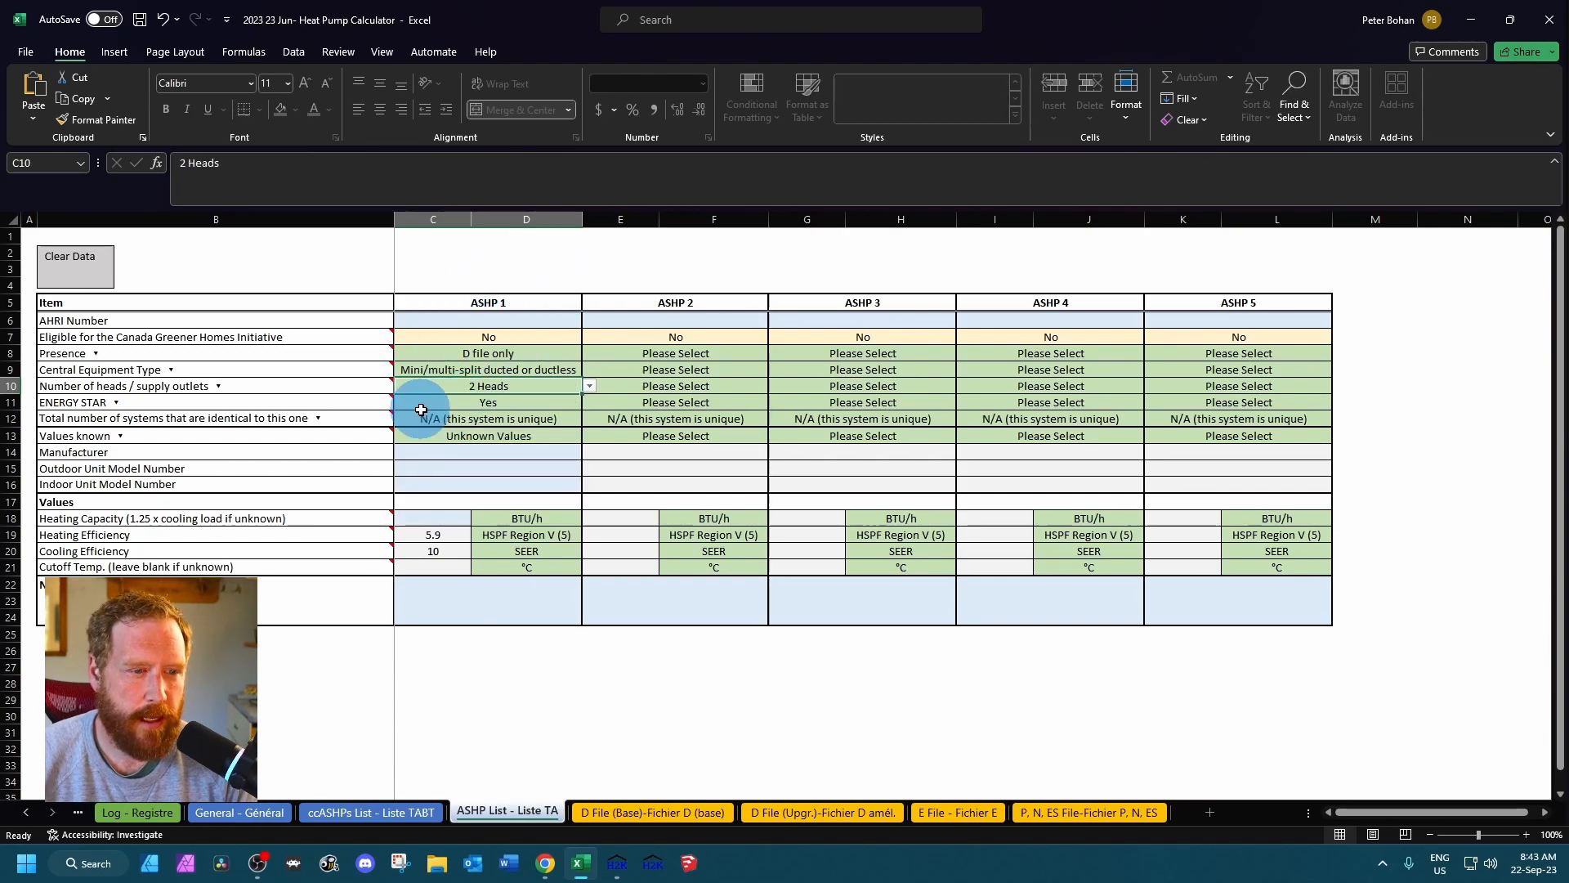
left_click(420, 408)
left_click(589, 403)
left_click(409, 445)
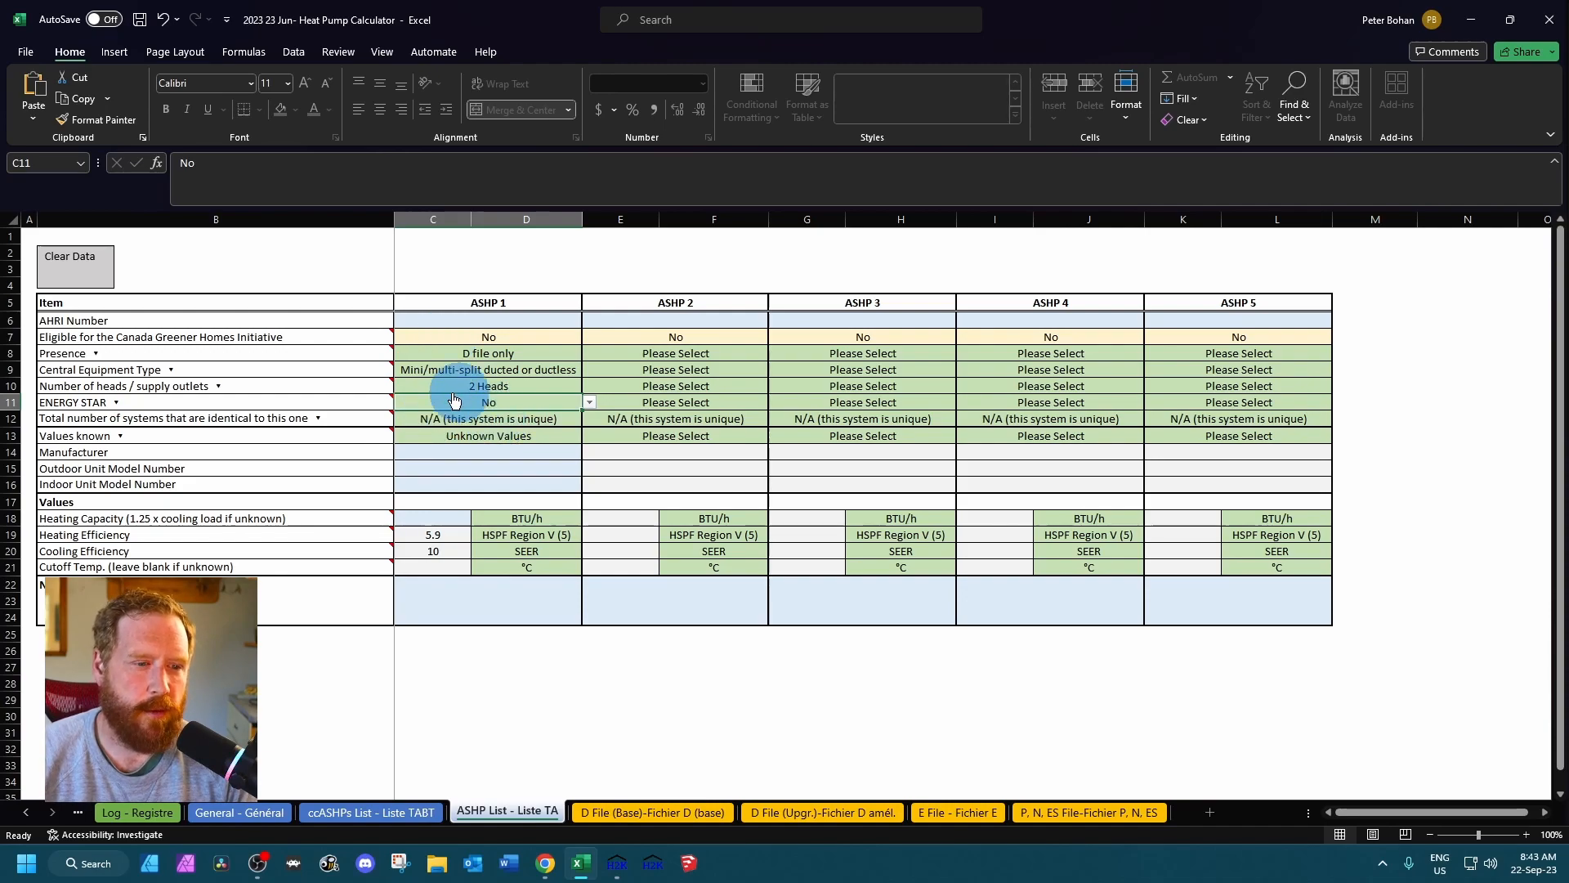
- Try Known Values for ASHP 1, settle on Unknown Values, and bring HOT2000 to the front
left_click(466, 436)
left_click(590, 436)
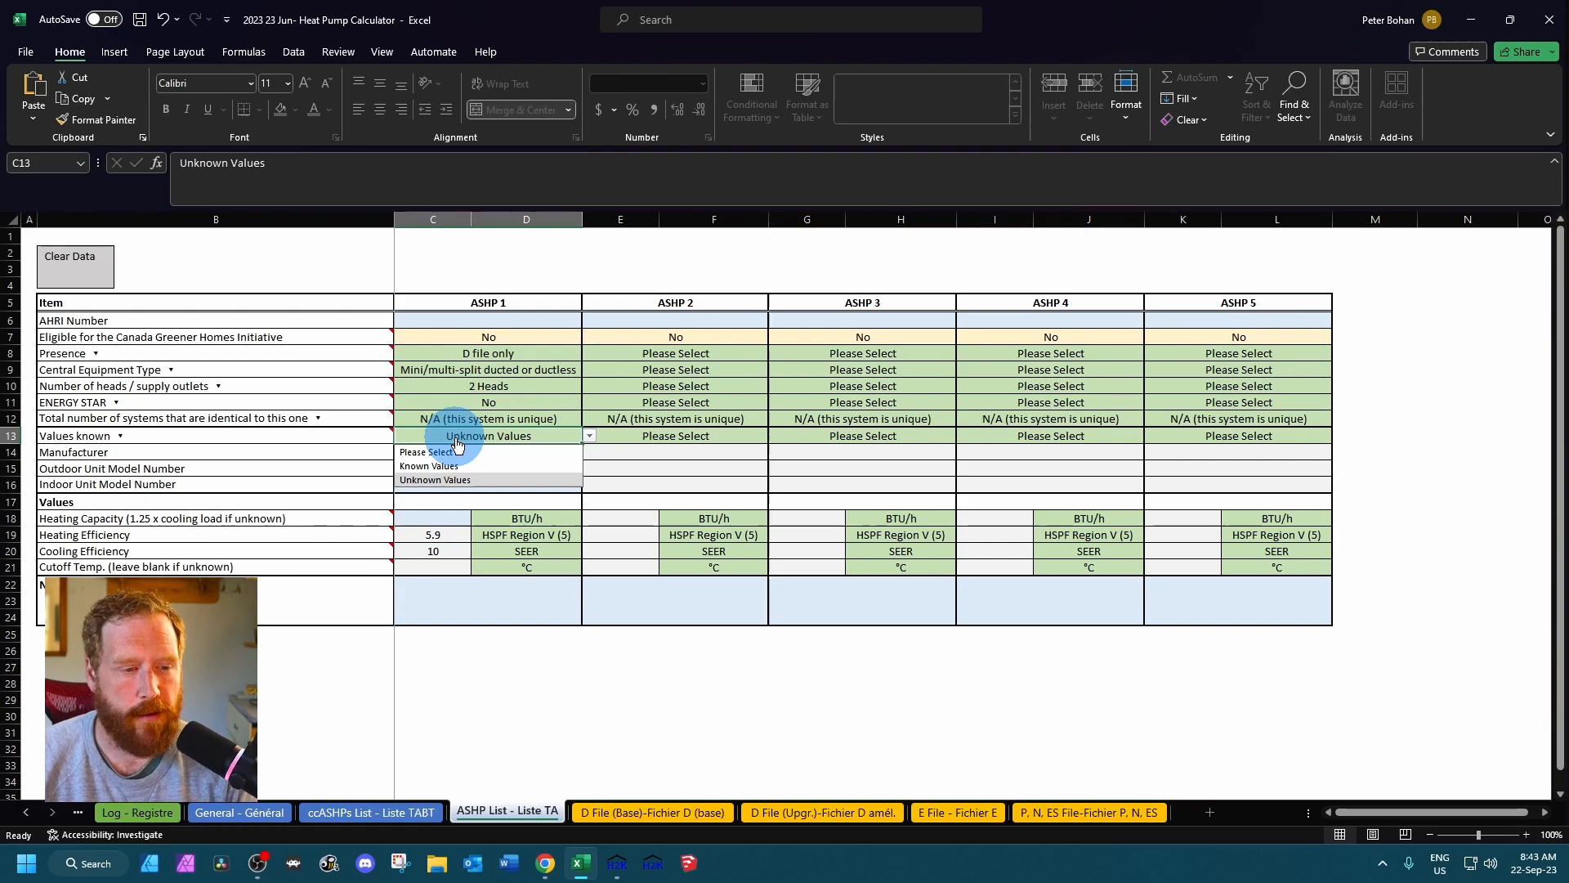
left_click(432, 467)
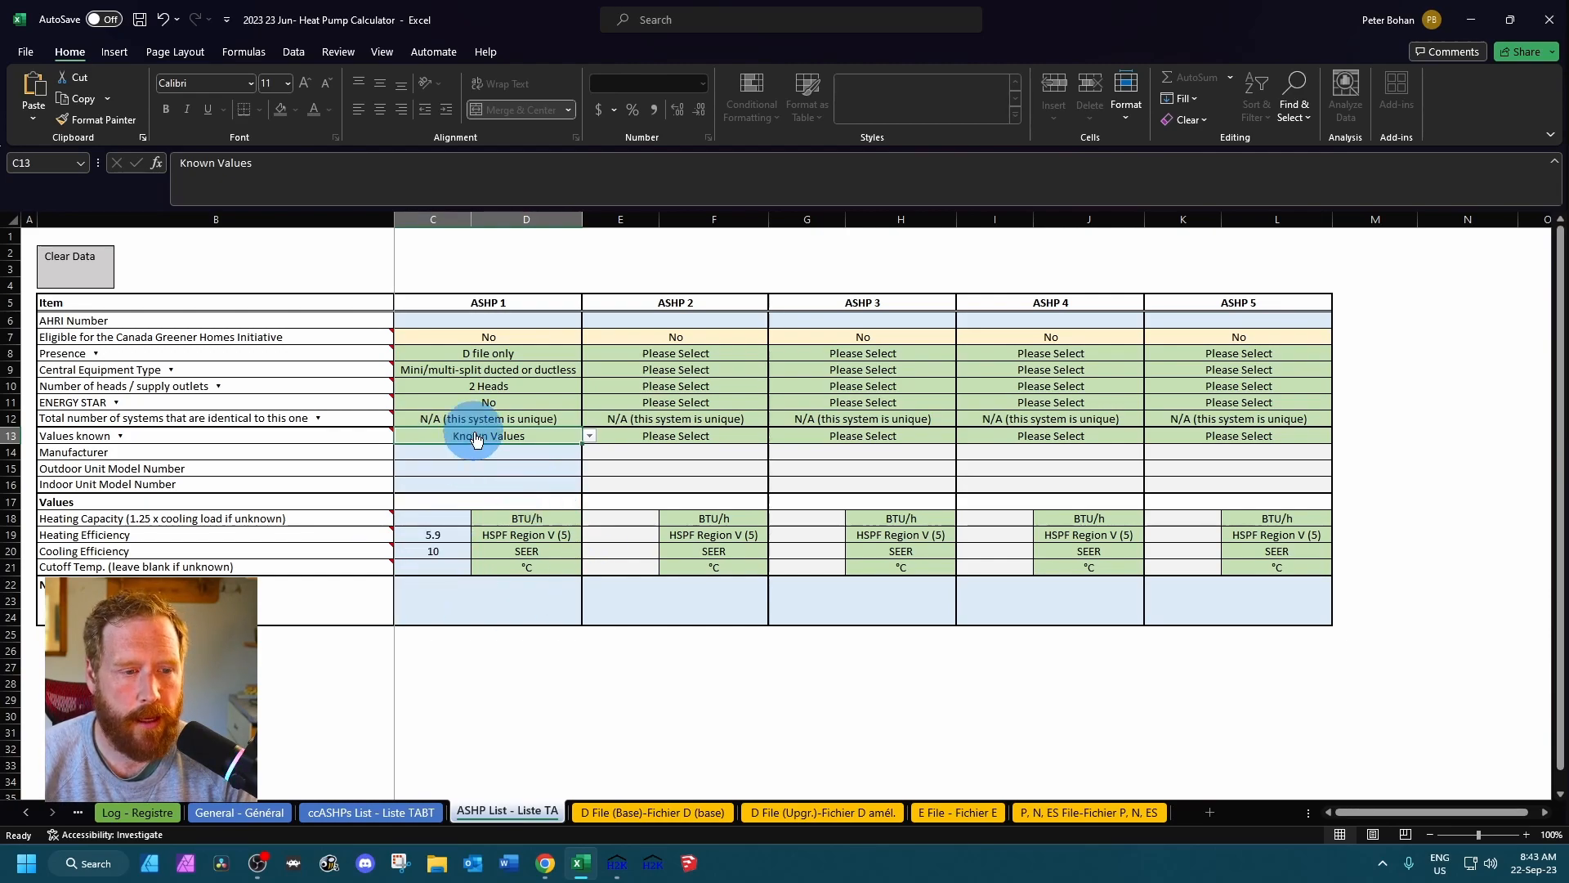
left_click(591, 437)
left_click(459, 479)
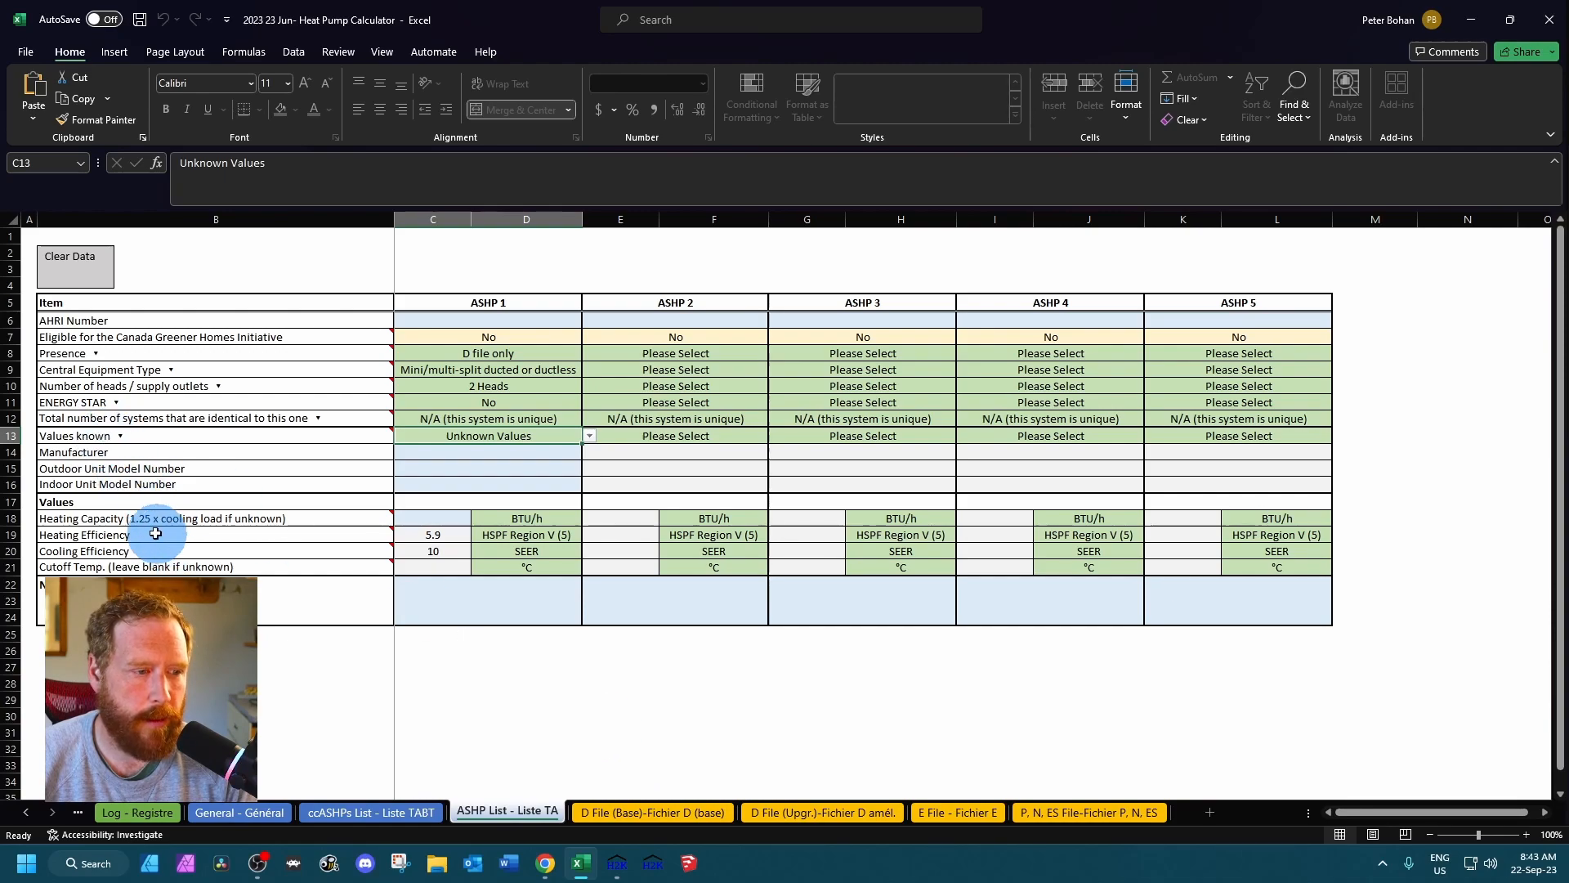
mouse_move(159, 518)
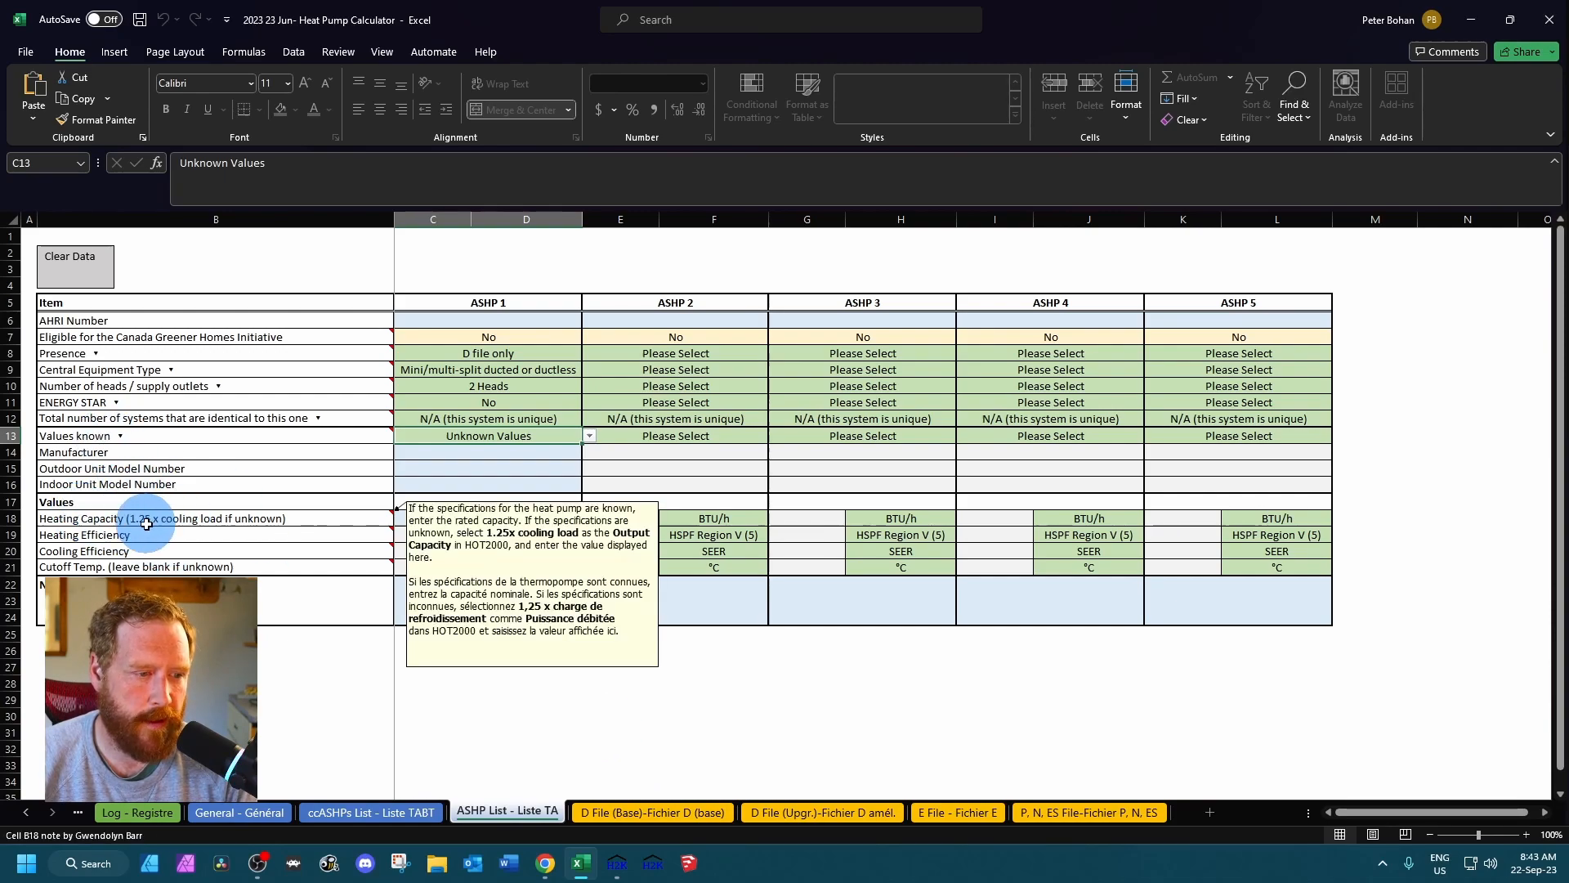
left_click(616, 862)
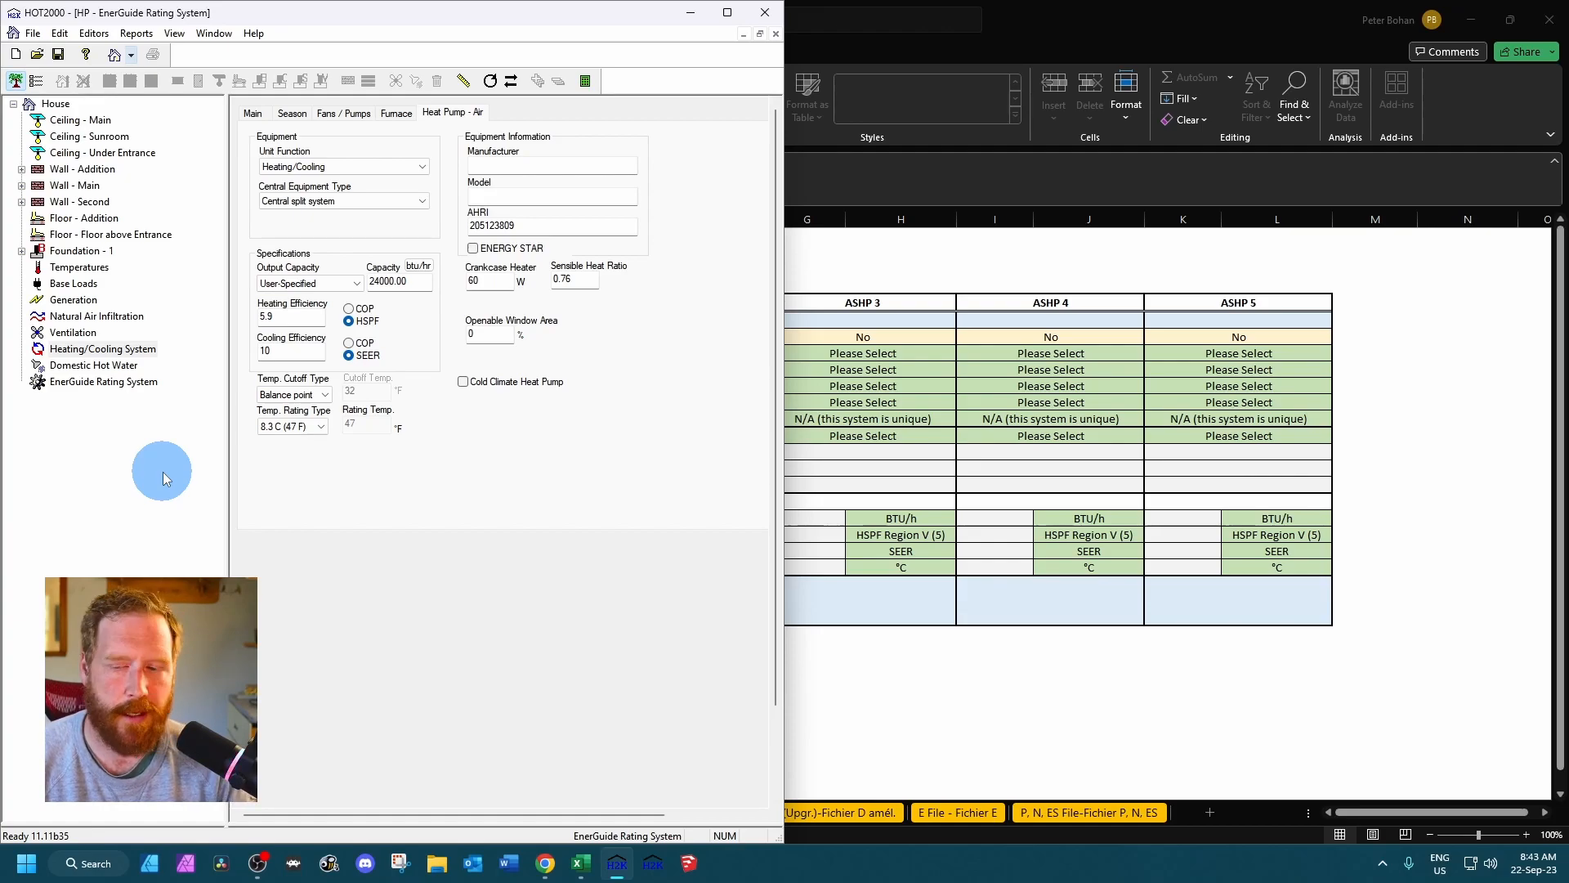
- Replace the heat pump's AHRI number with 0 and base output capacity on 1.25 x cooling load
left_click_drag(515, 223, 435, 215)
type("0")
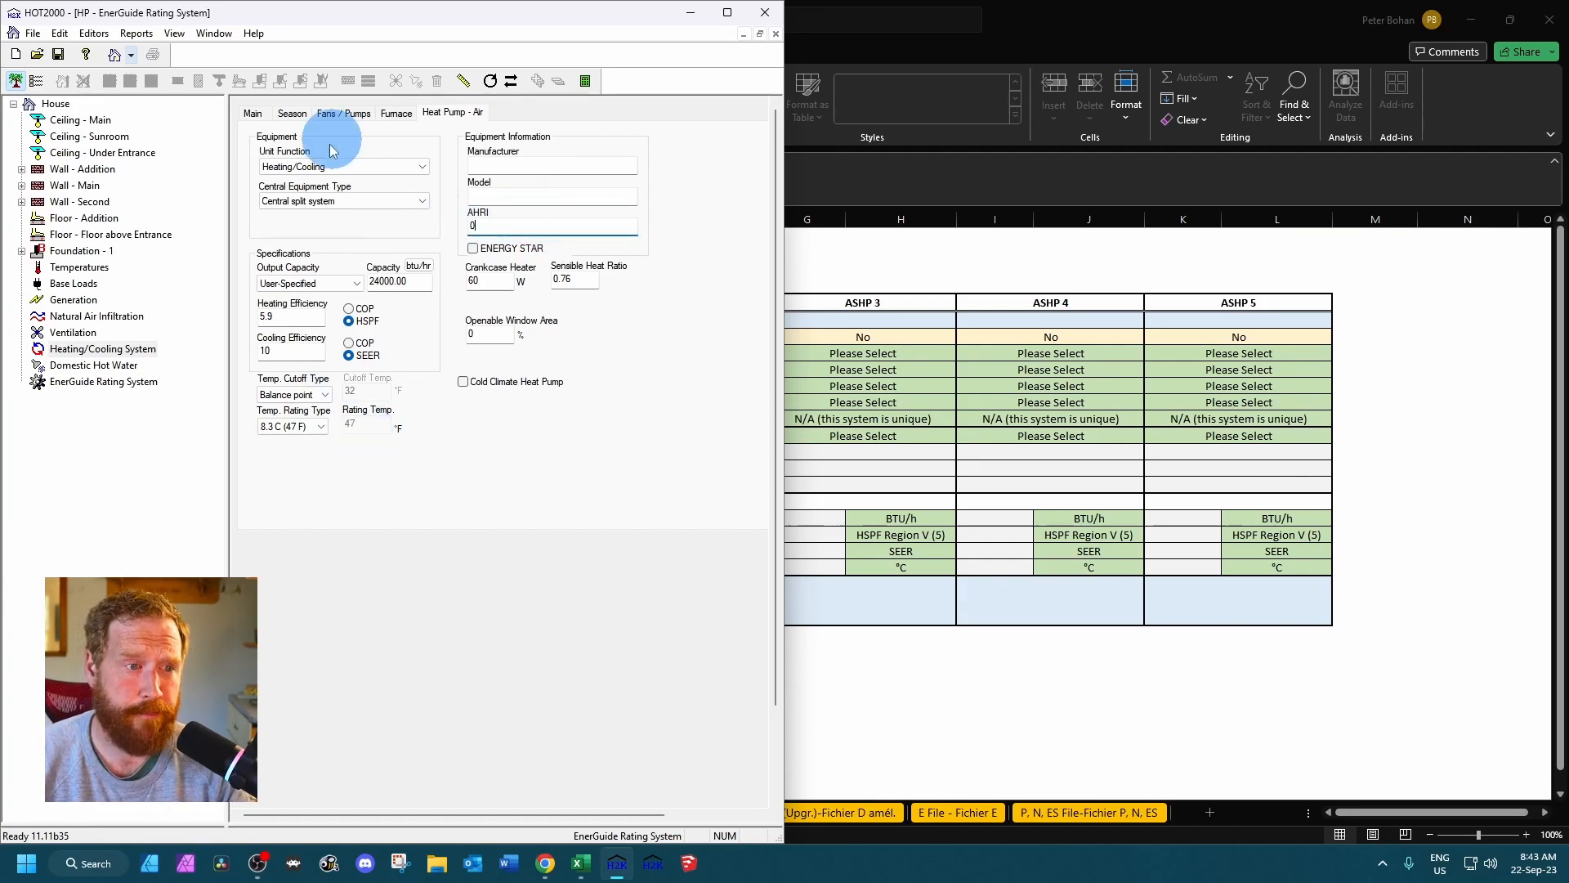
left_click(309, 283)
left_click(309, 321)
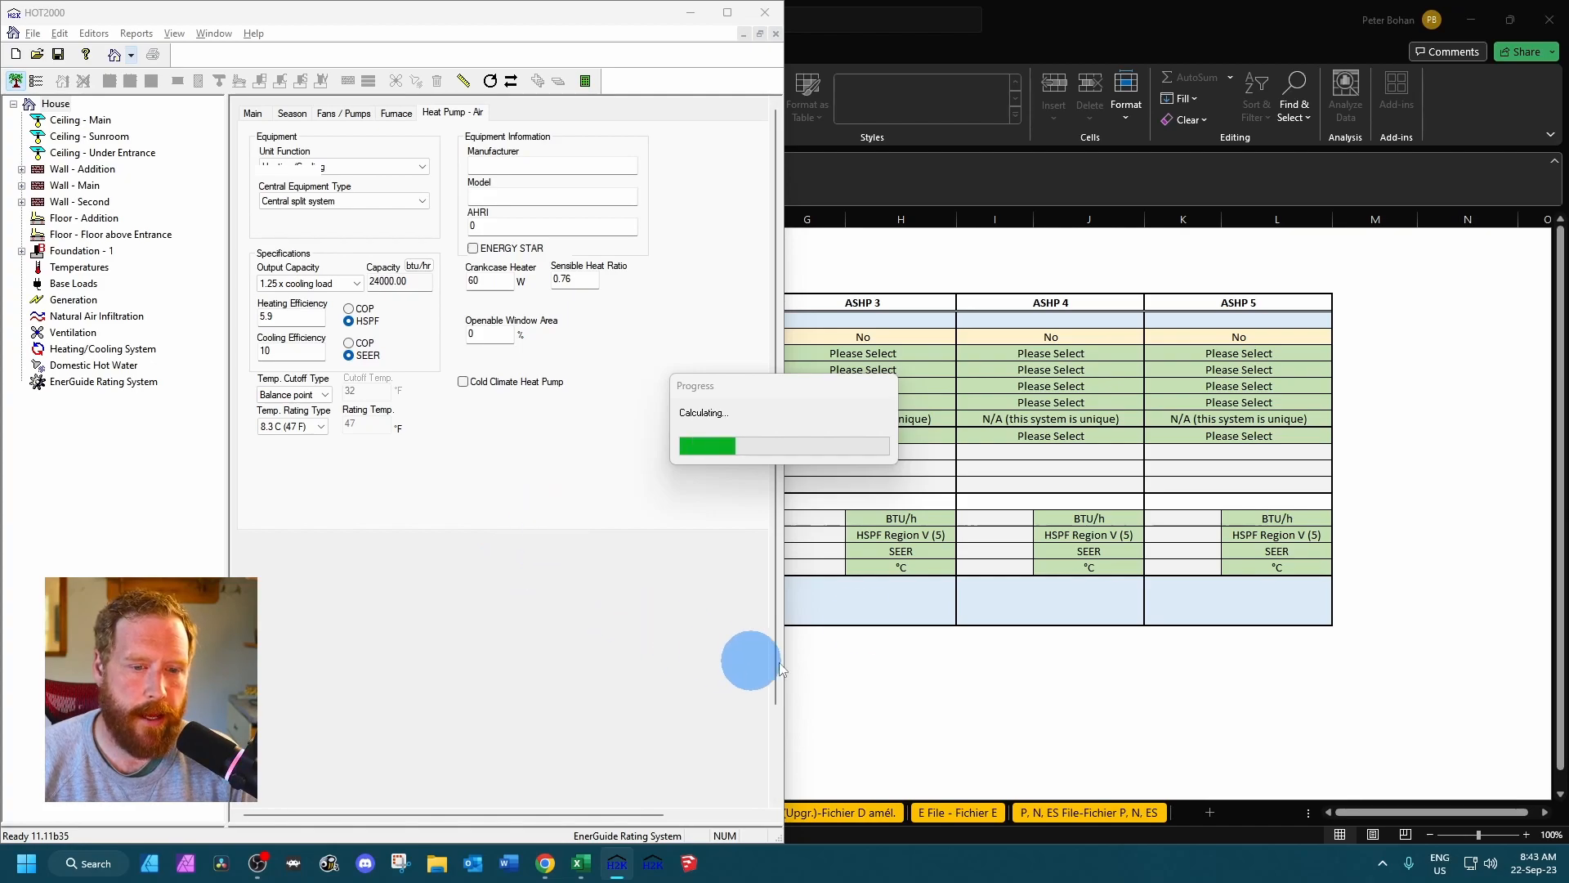
- Run the house calculation and view the air heat pump's calculated capacity of 24534
left_click(1251, 688)
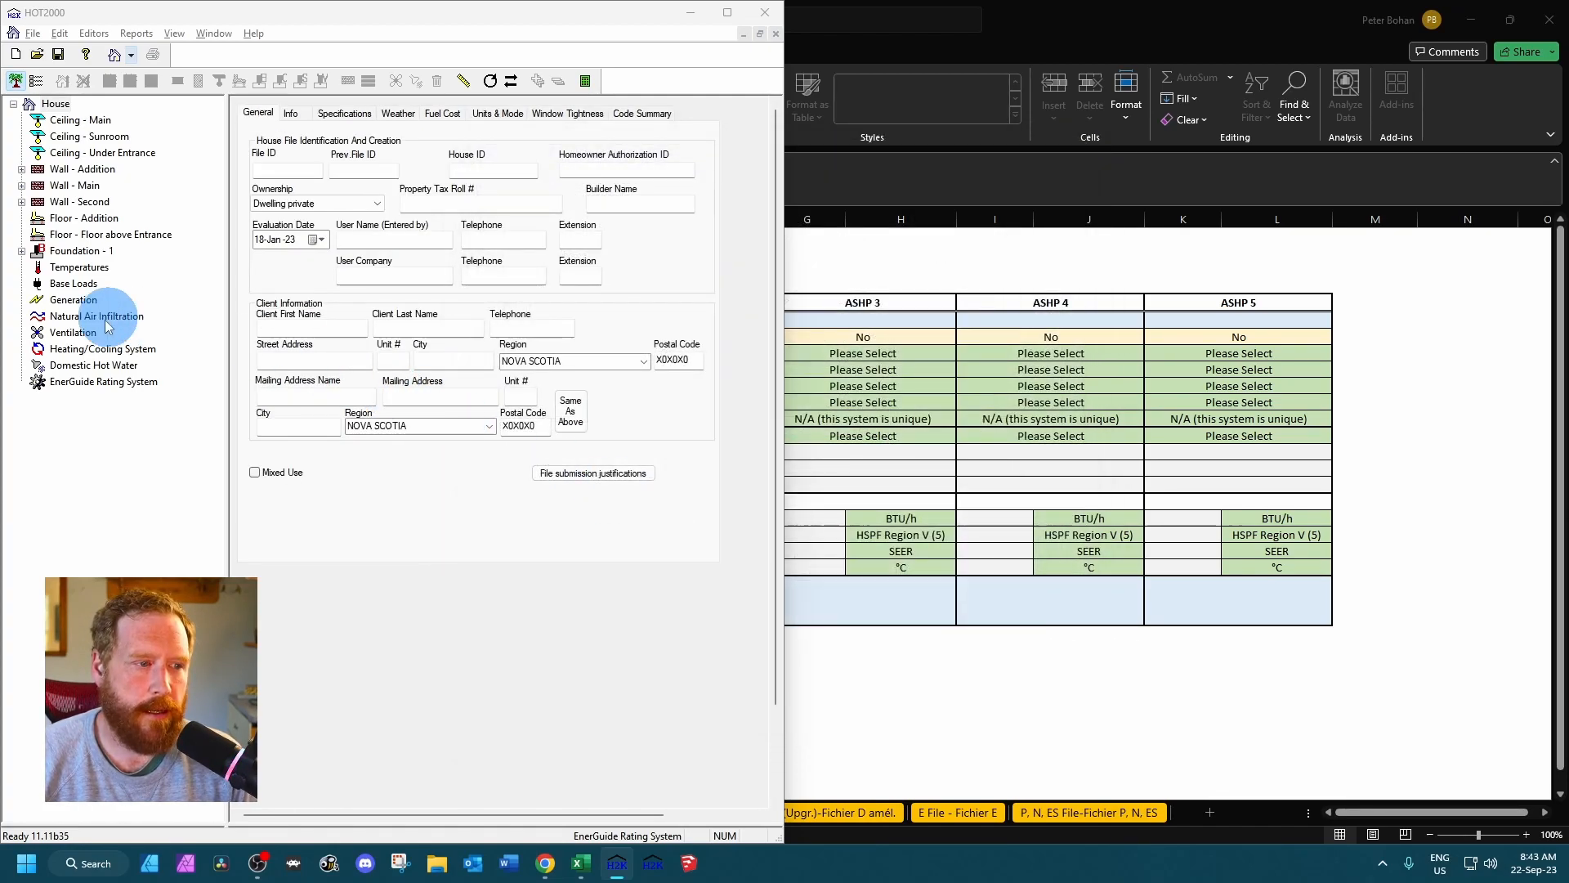
left_click(101, 349)
left_click(454, 113)
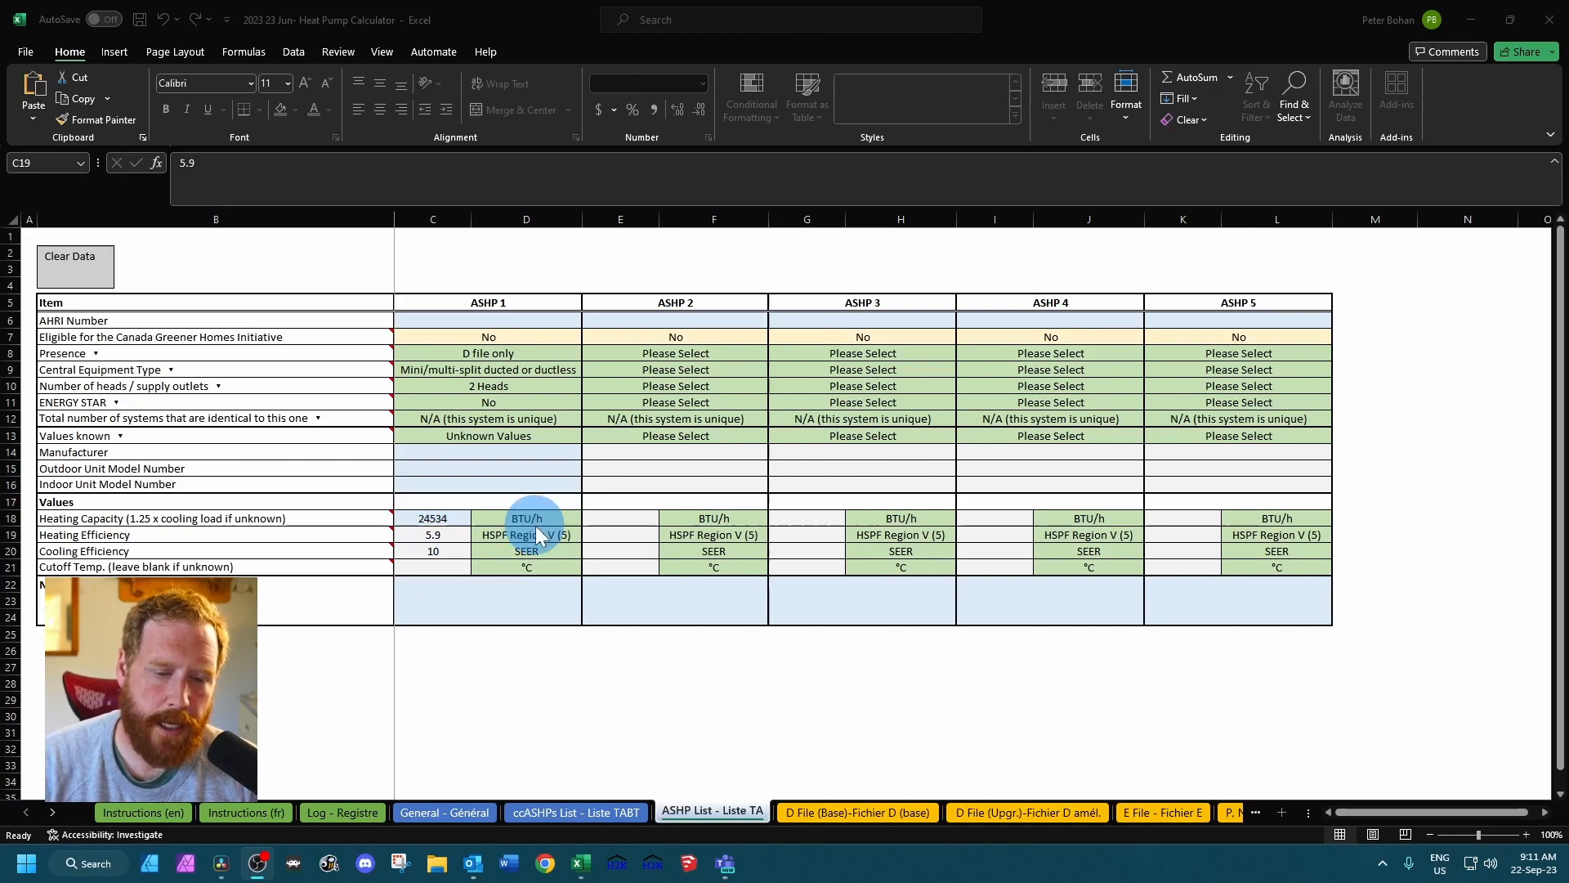
- Enter 56000 as ASHP 1's heating capacity and check the updated D File (Base) form
left_click(849, 815)
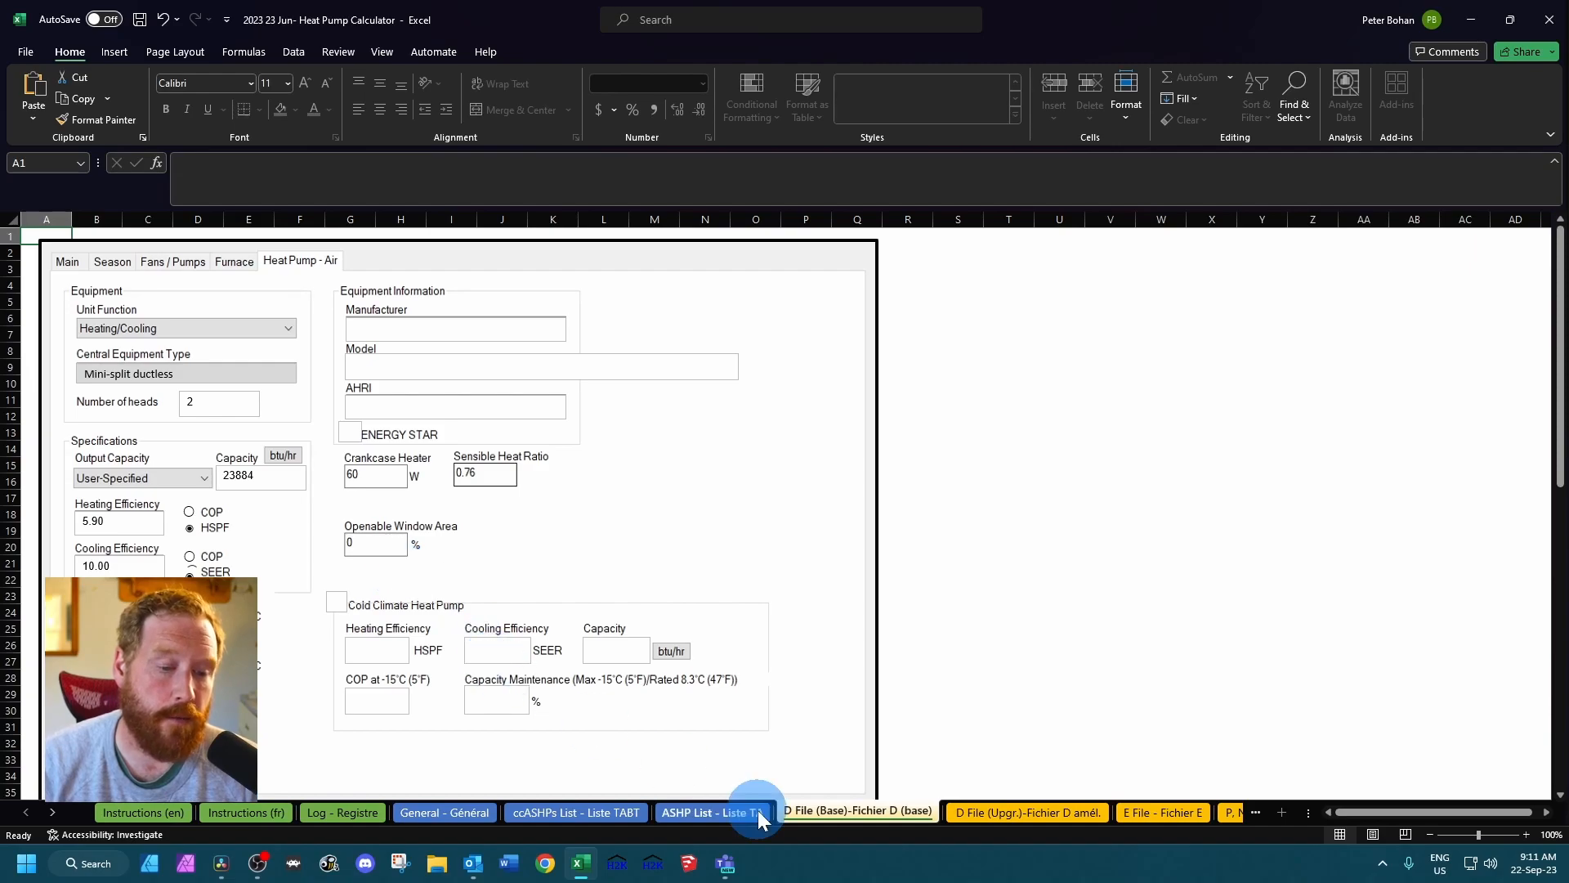
left_click(722, 816)
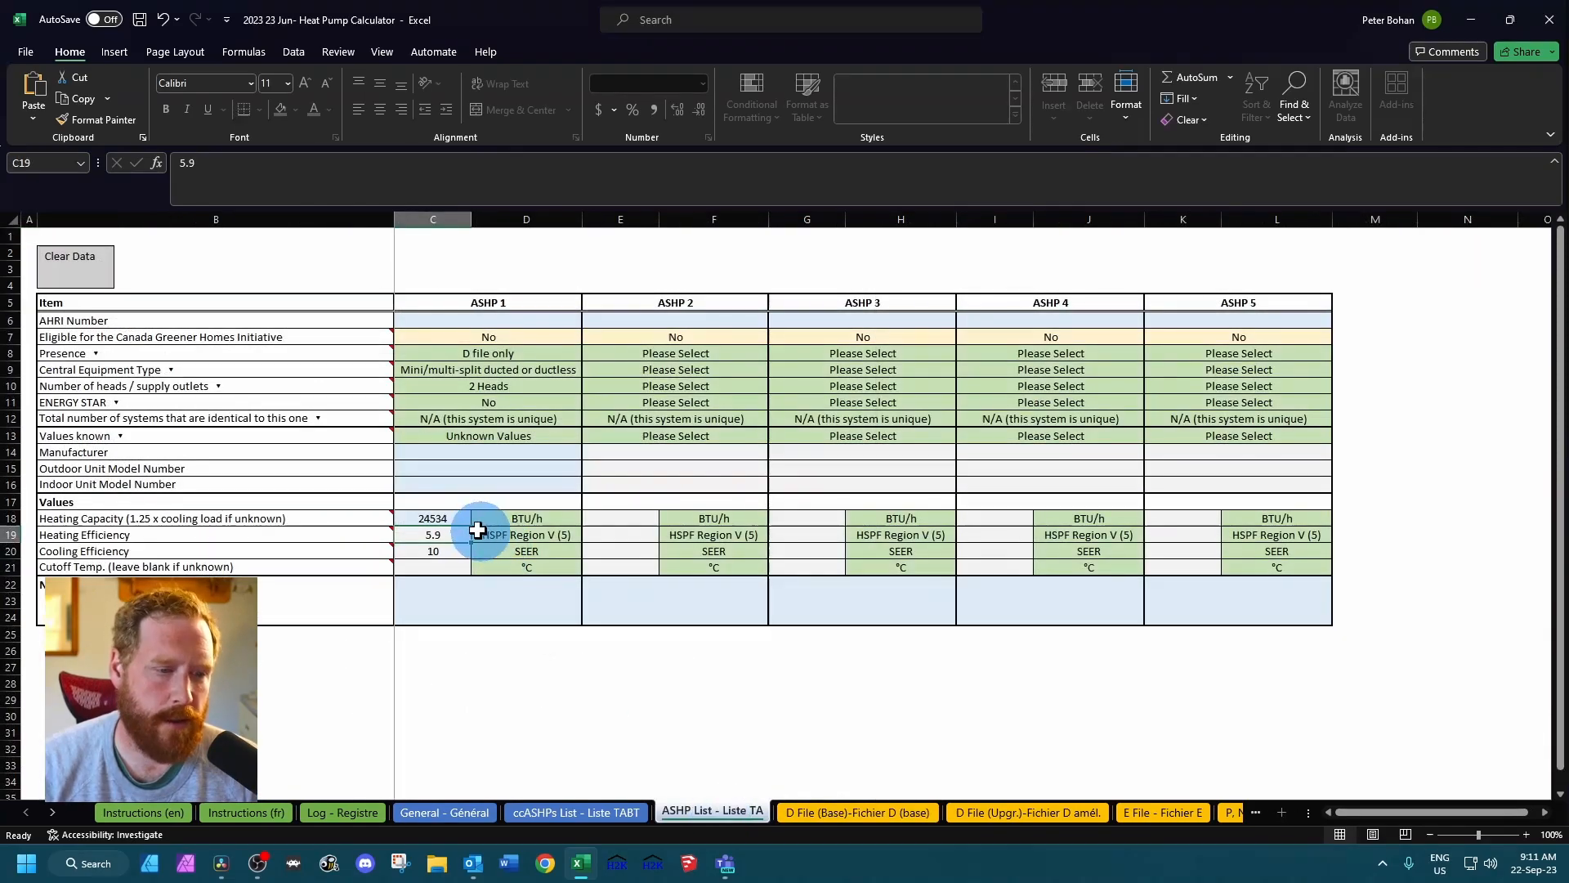
double_click(433, 519)
type("560")
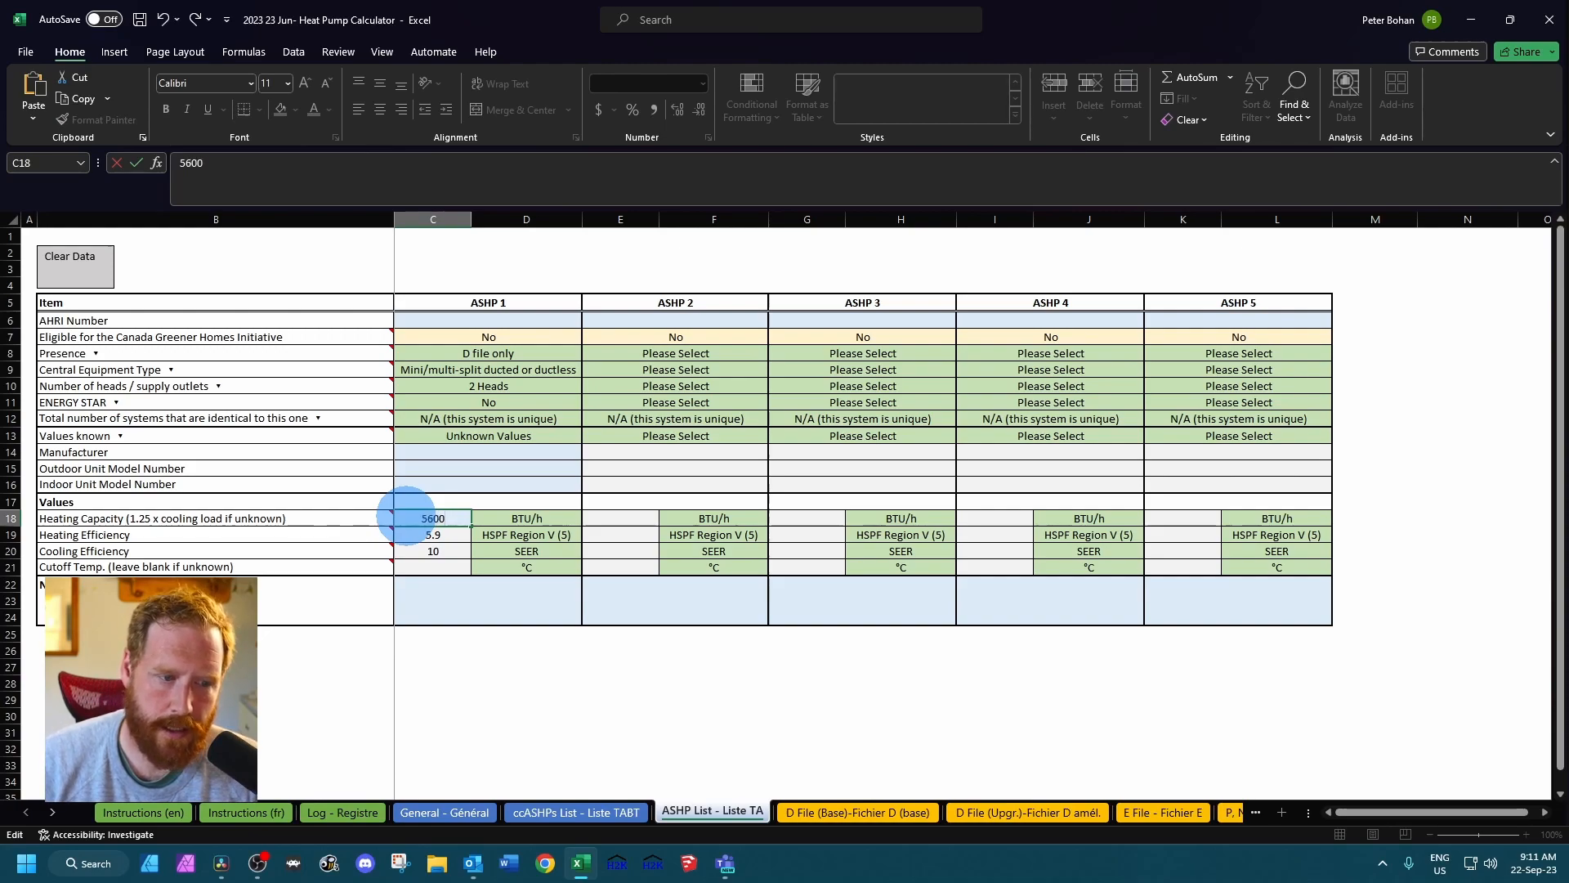
type("0")
key("Return")
left_click(837, 812)
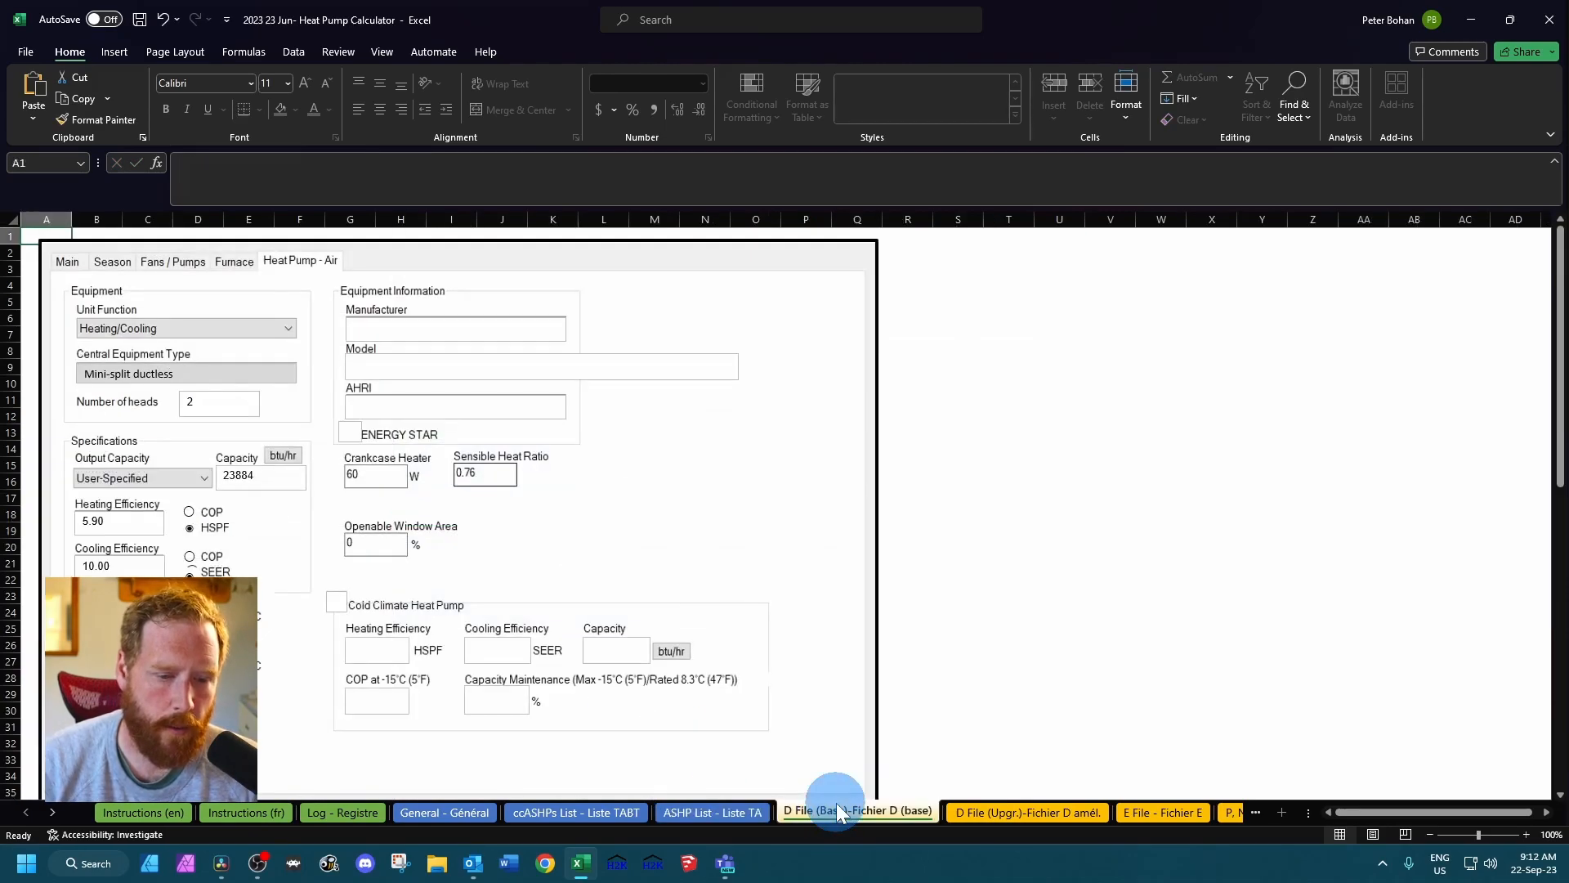